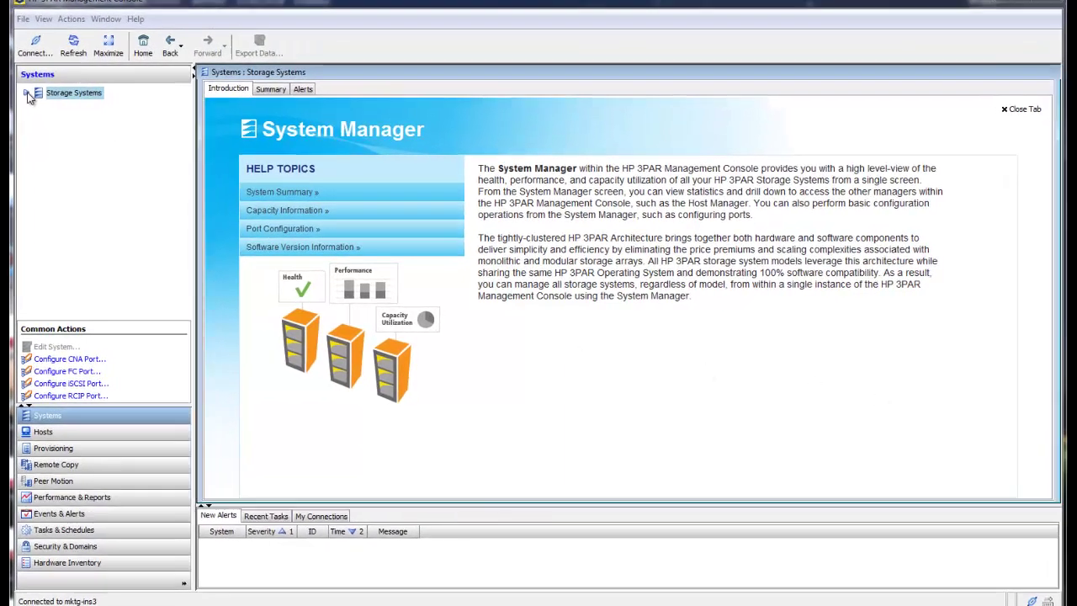
# - Create a CPG named democpg1 on storage system mktg-ins3 with device type FC and RAID type RAID 5
pyautogui.click(42, 100)
pyautogui.click(30, 103)
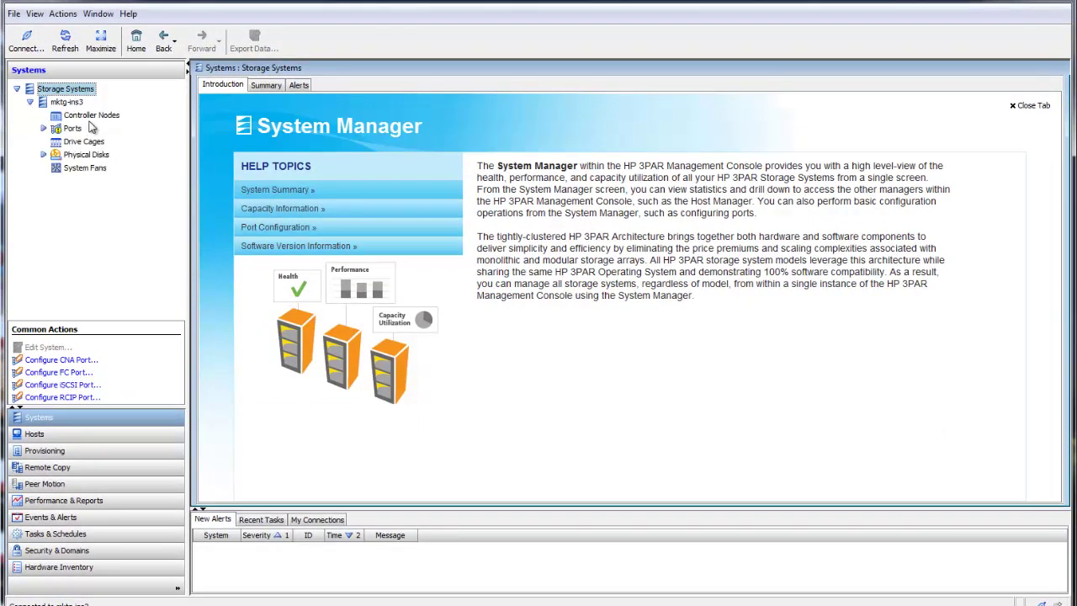
pyautogui.click(42, 451)
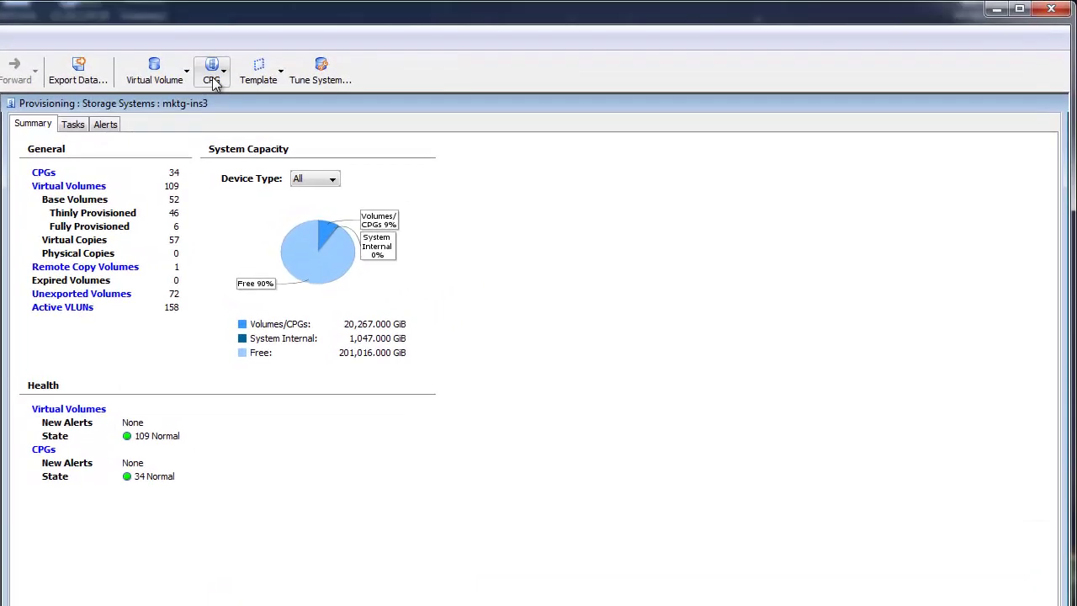
pyautogui.click(366, 47)
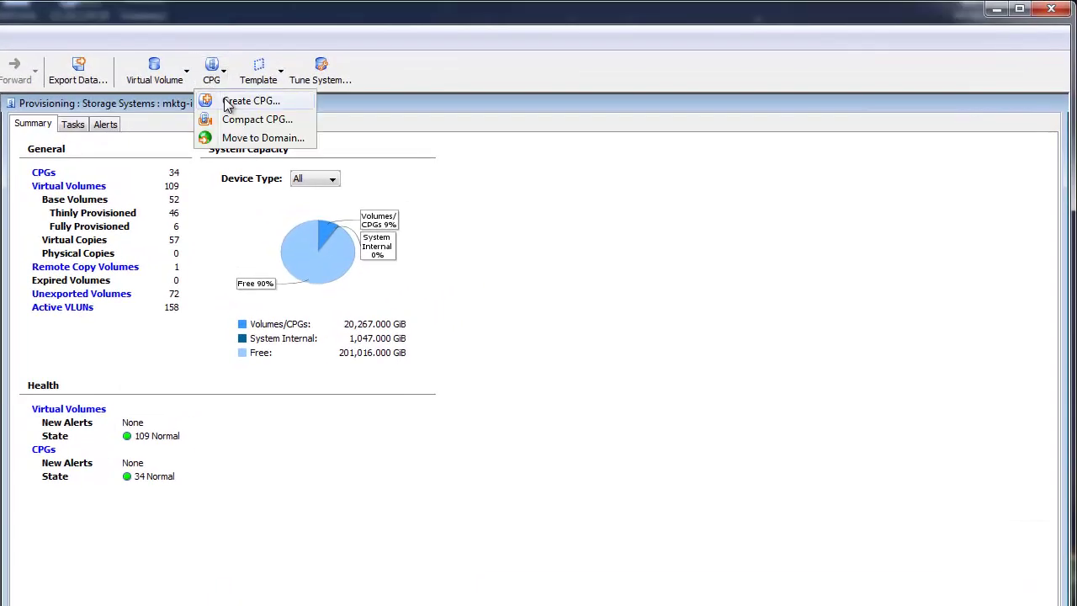
pyautogui.click(236, 101)
pyautogui.click(335, 217)
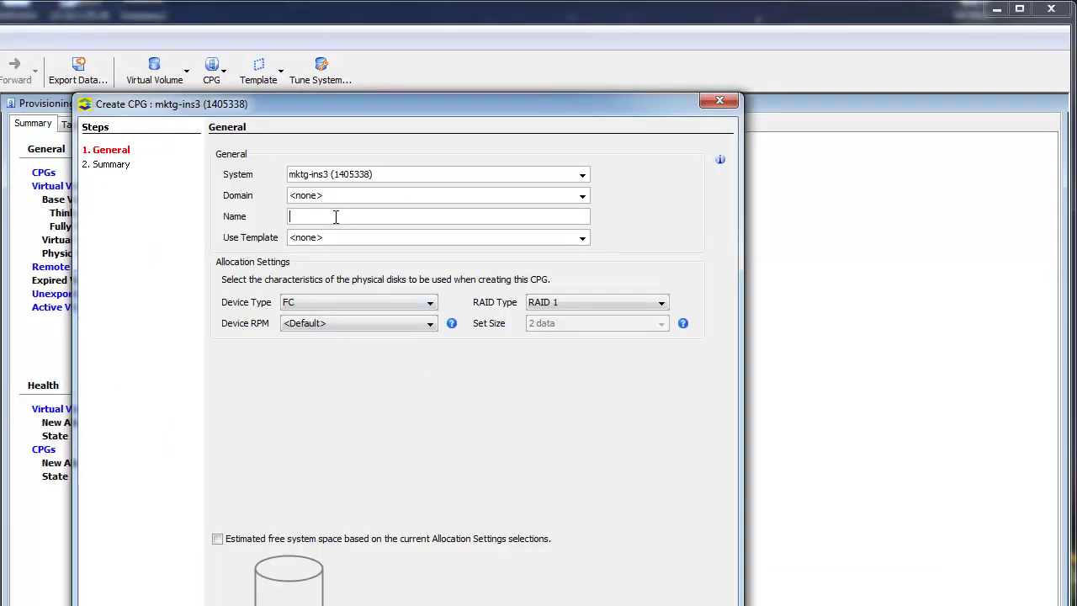
pyautogui.write('demo')
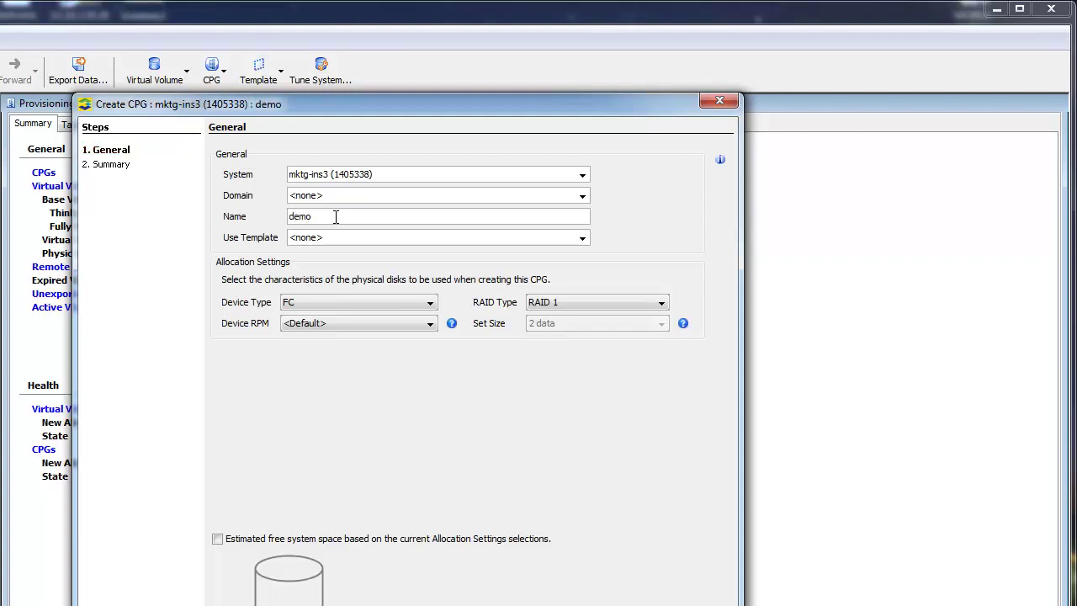
pyautogui.write('cpg1')
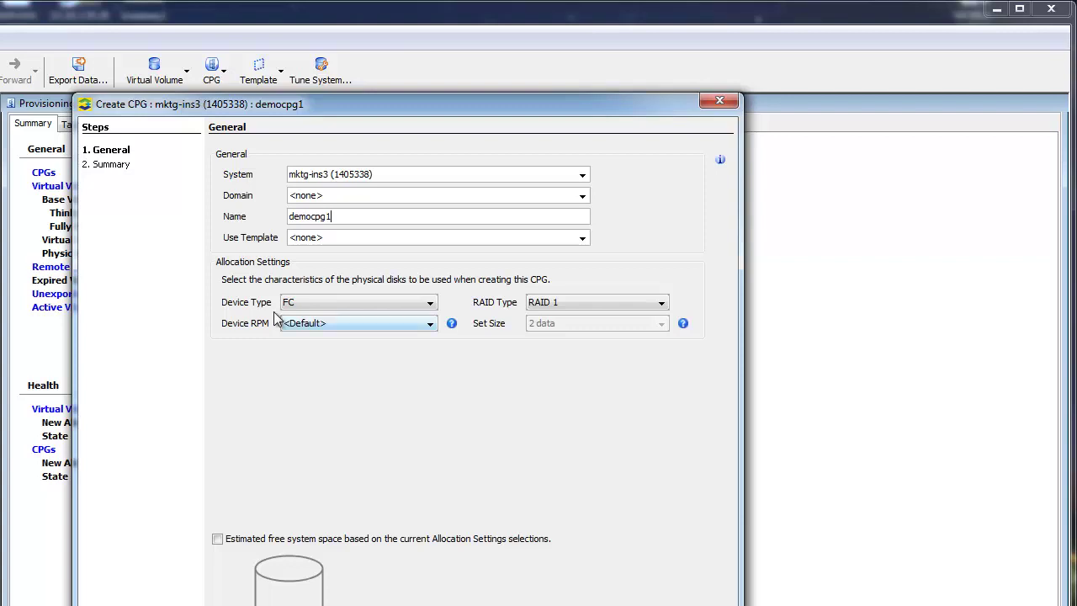
pyautogui.click(583, 305)
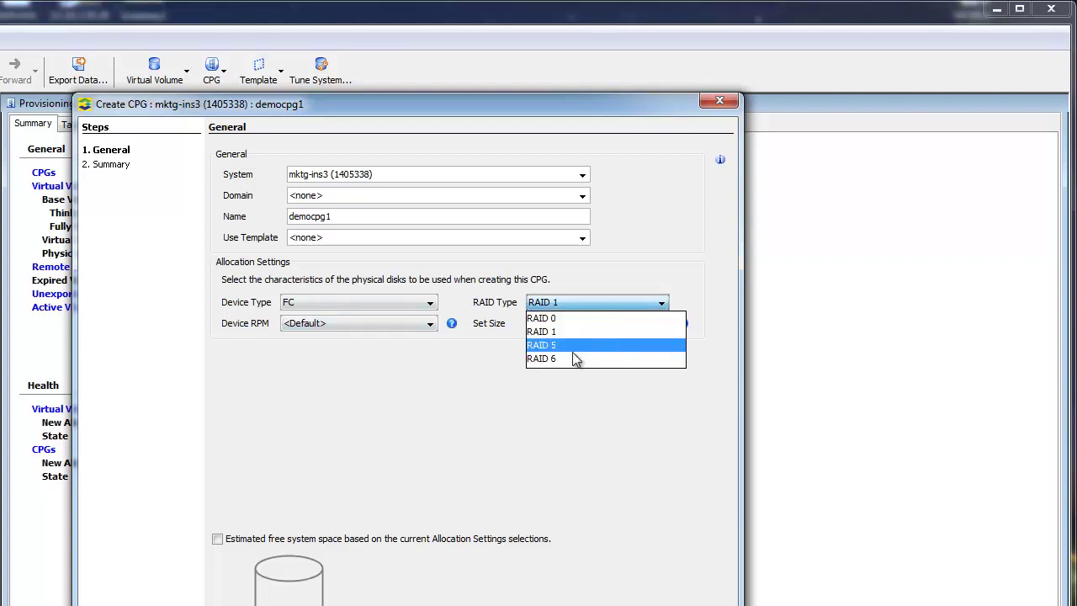
pyautogui.click(576, 346)
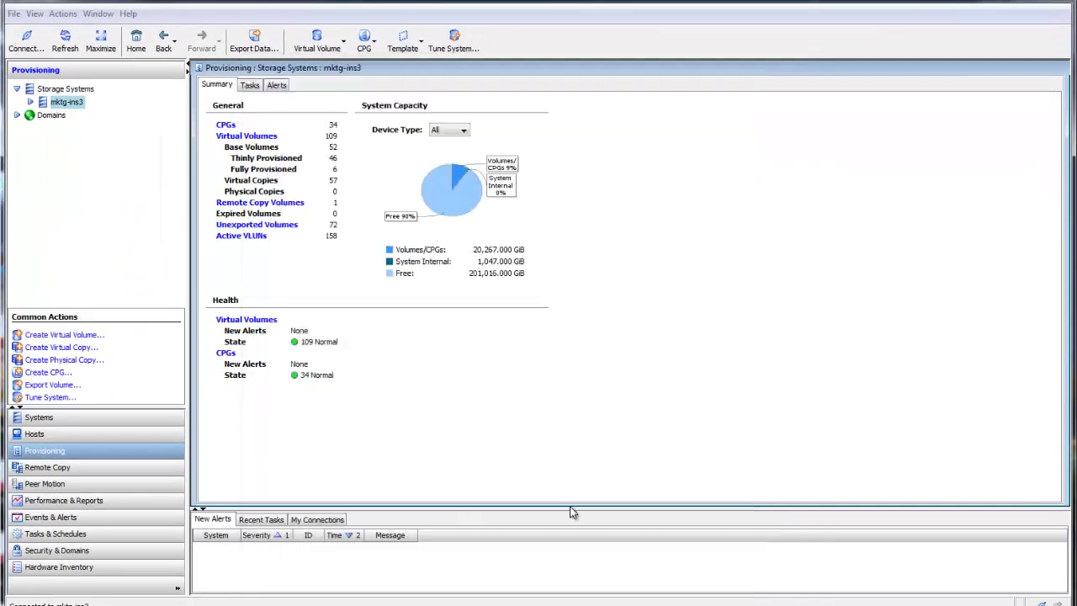
# - Filter the CPG list of mktg-ins3 by "demo" and examine the details of democpg1, enlarging the details area
pyautogui.click(30, 101)
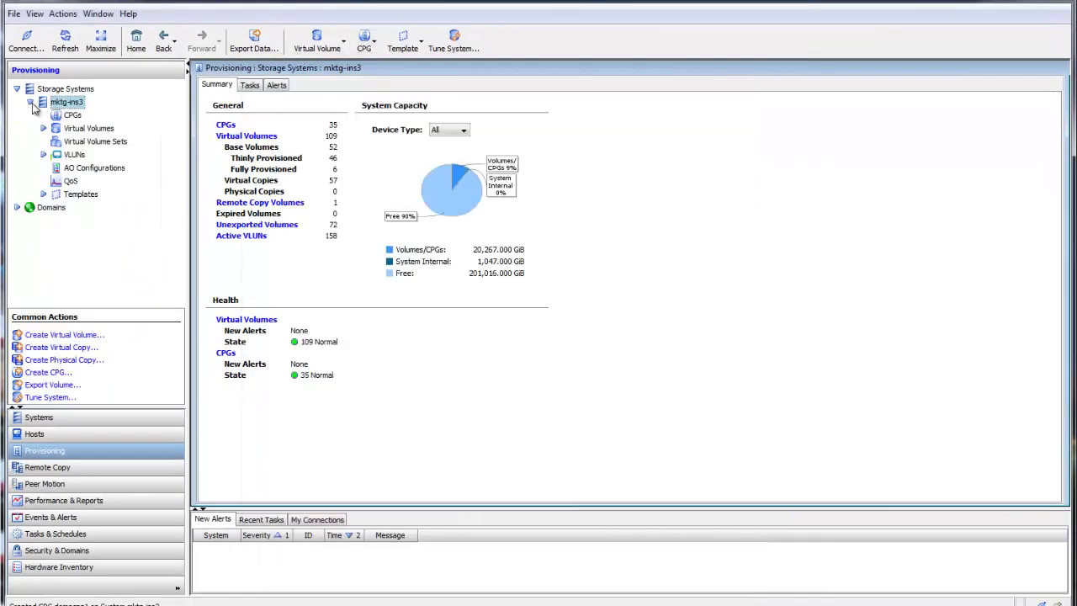
pyautogui.click(72, 115)
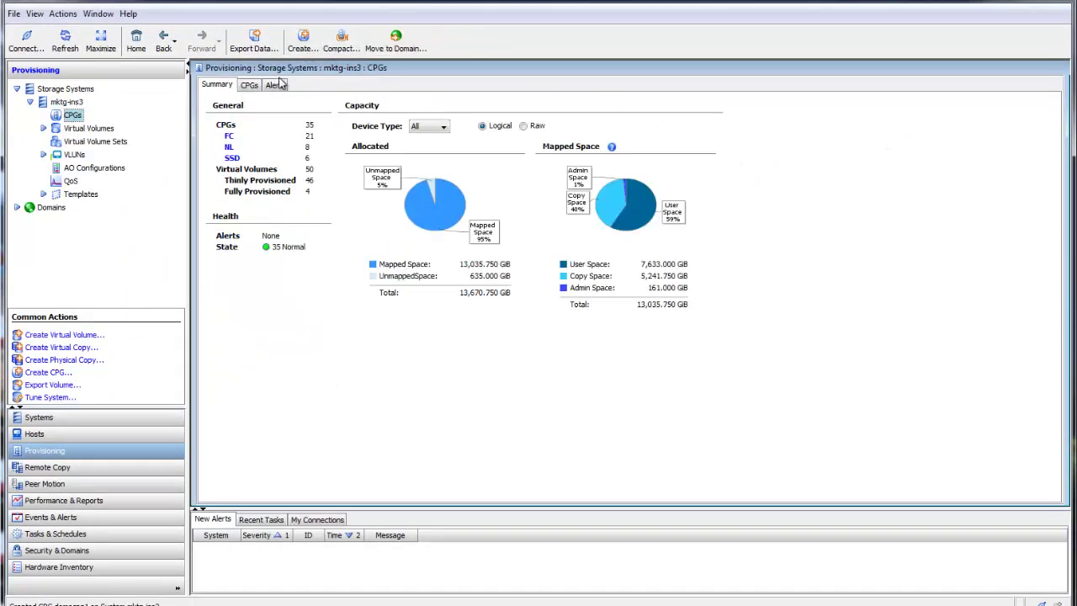
pyautogui.click(249, 86)
pyautogui.click(939, 101)
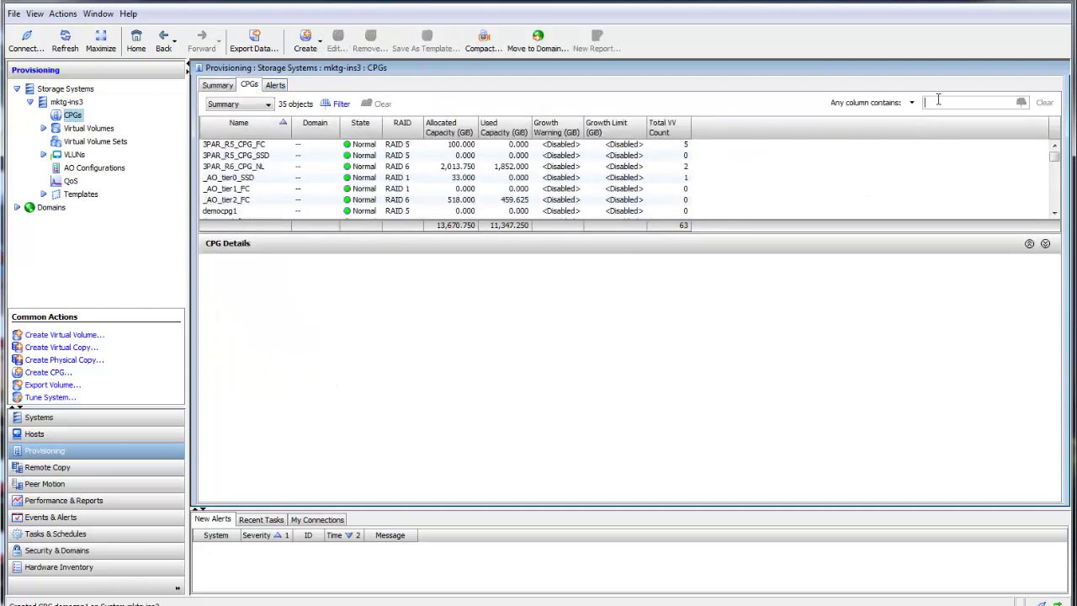
pyautogui.write('demo')
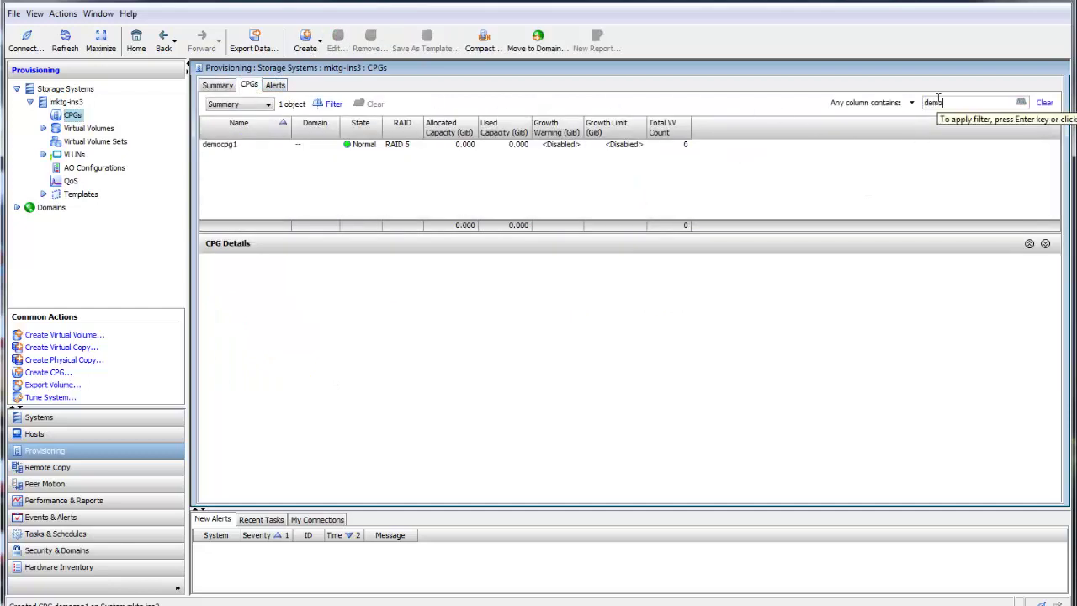
pyautogui.click(239, 145)
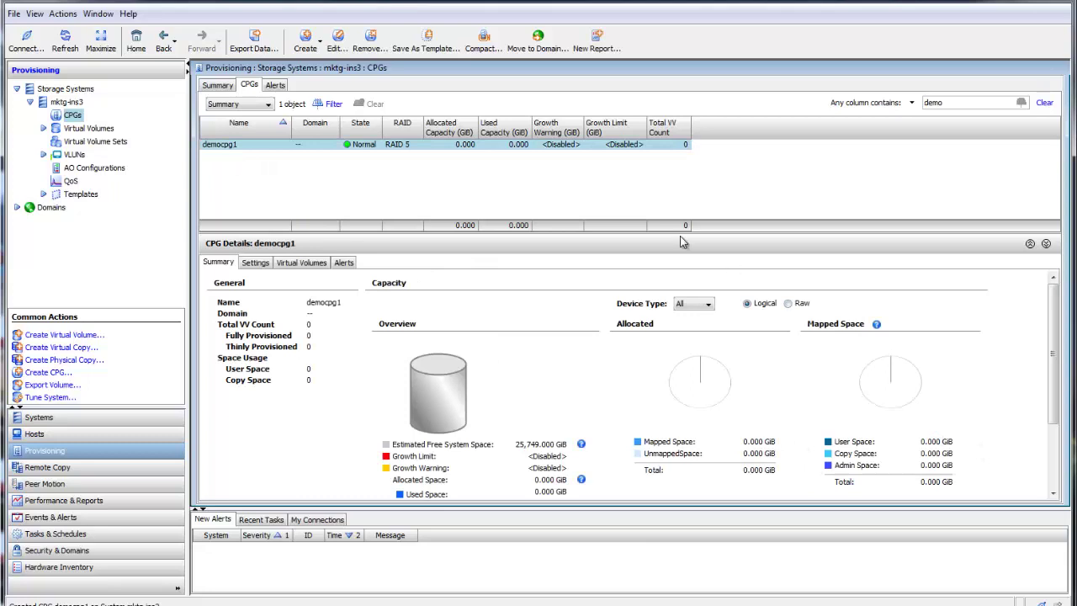
pyautogui.moveTo(681, 235); pyautogui.dragTo(687, 201)
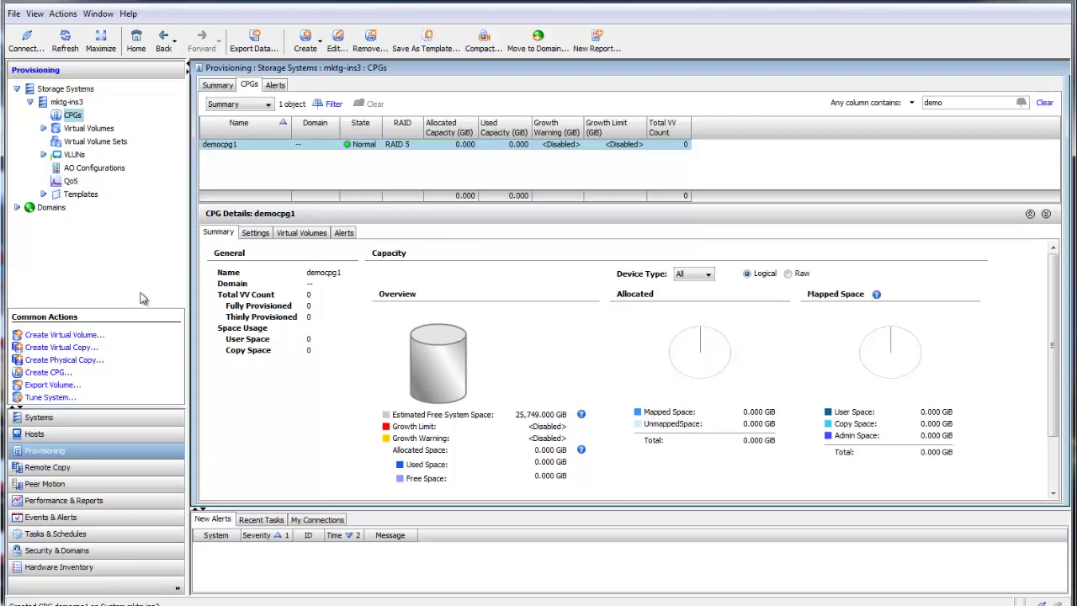
# - Start a new host set on mktg-ins3 and name it demoesxi
pyautogui.click(37, 436)
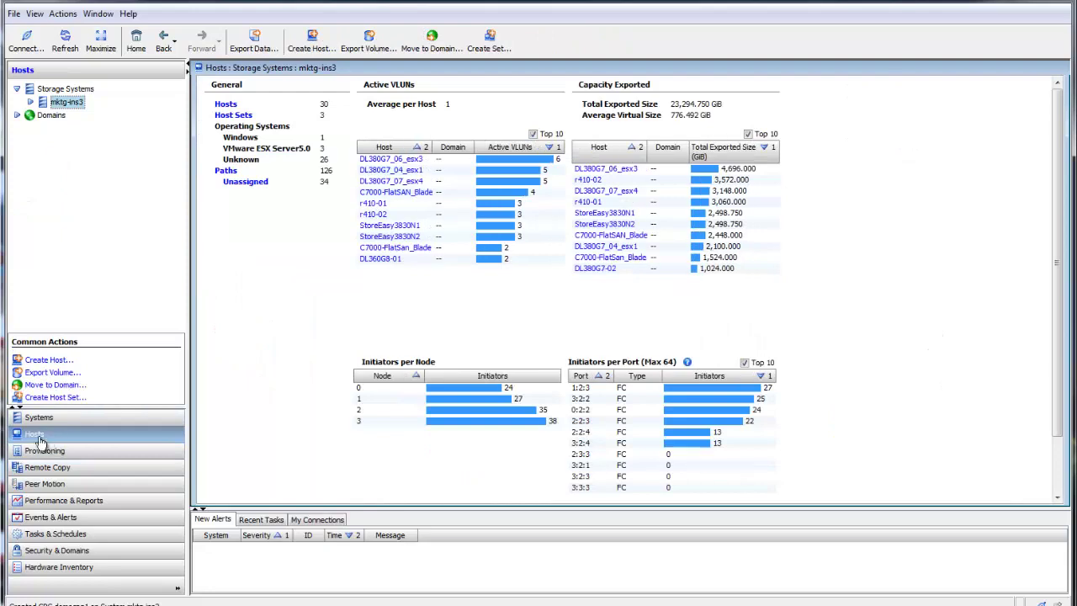
pyautogui.click(28, 102)
pyautogui.click(75, 143)
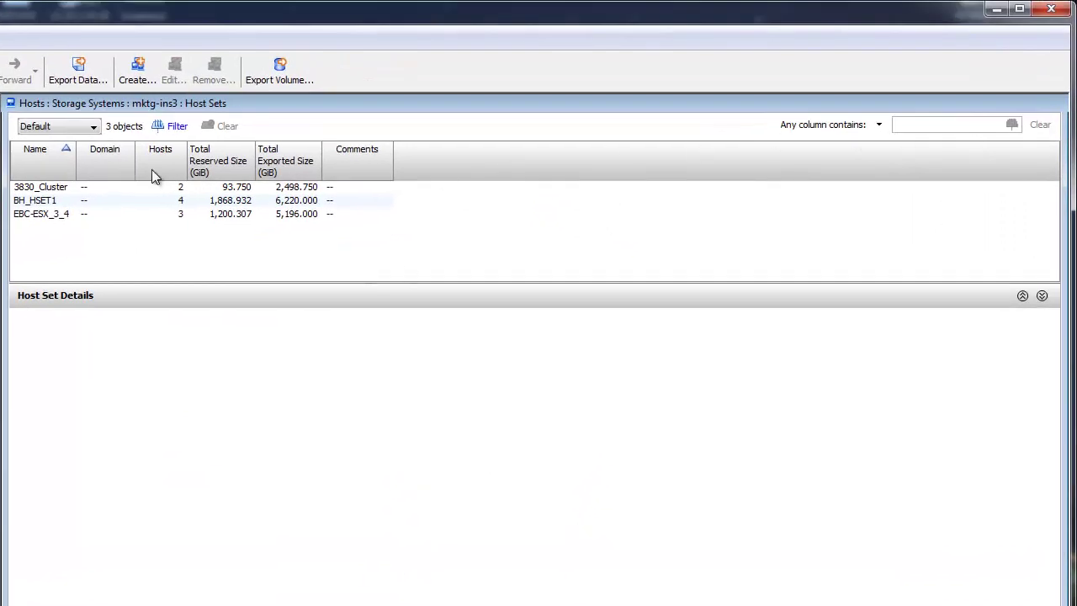
pyautogui.click(137, 71)
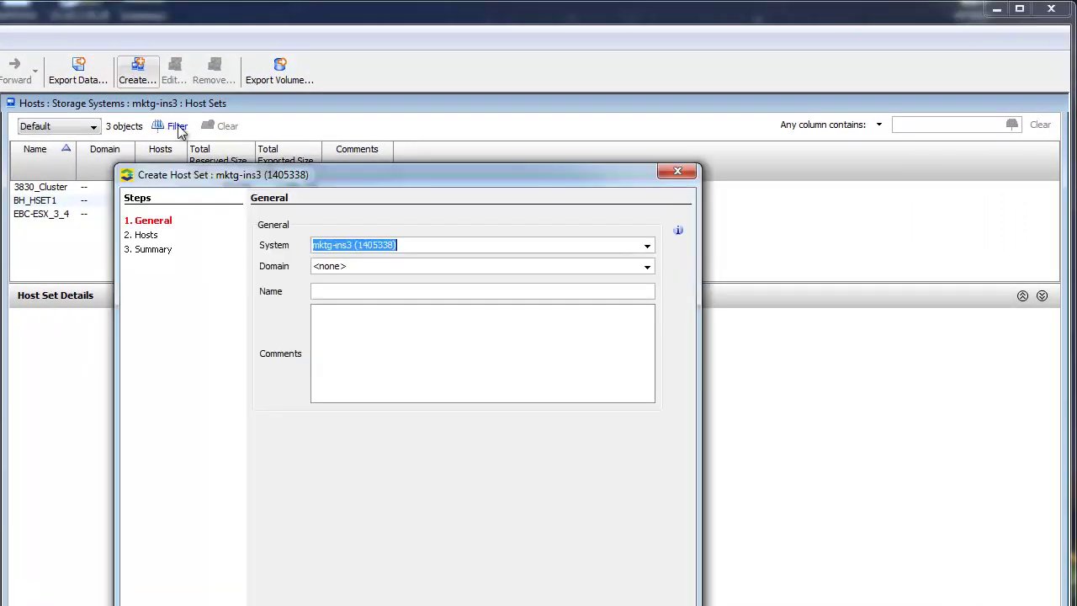
pyautogui.click(369, 289)
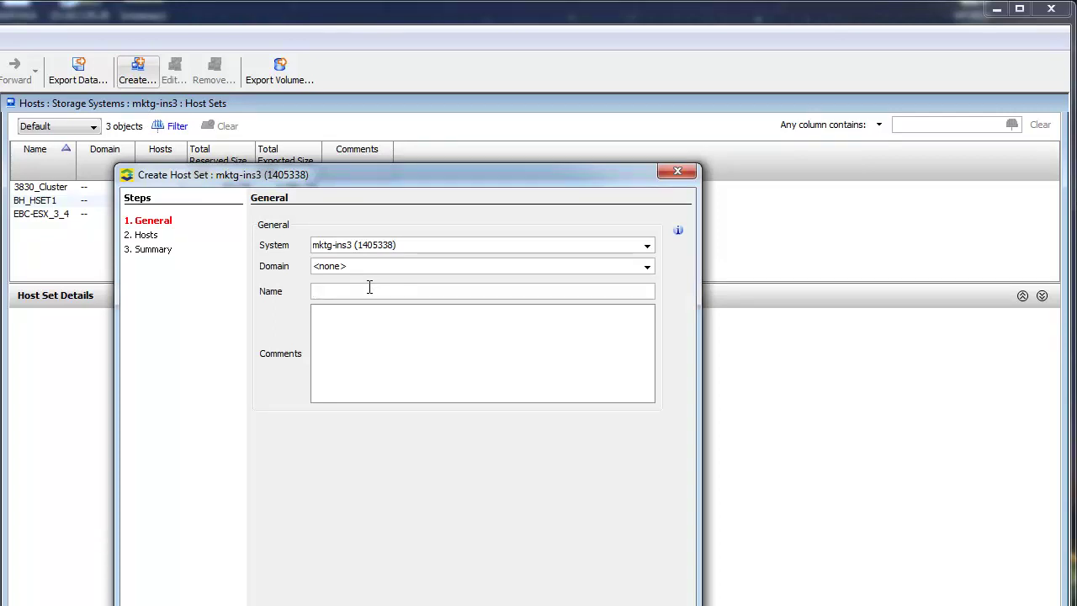
pyautogui.write('demo')
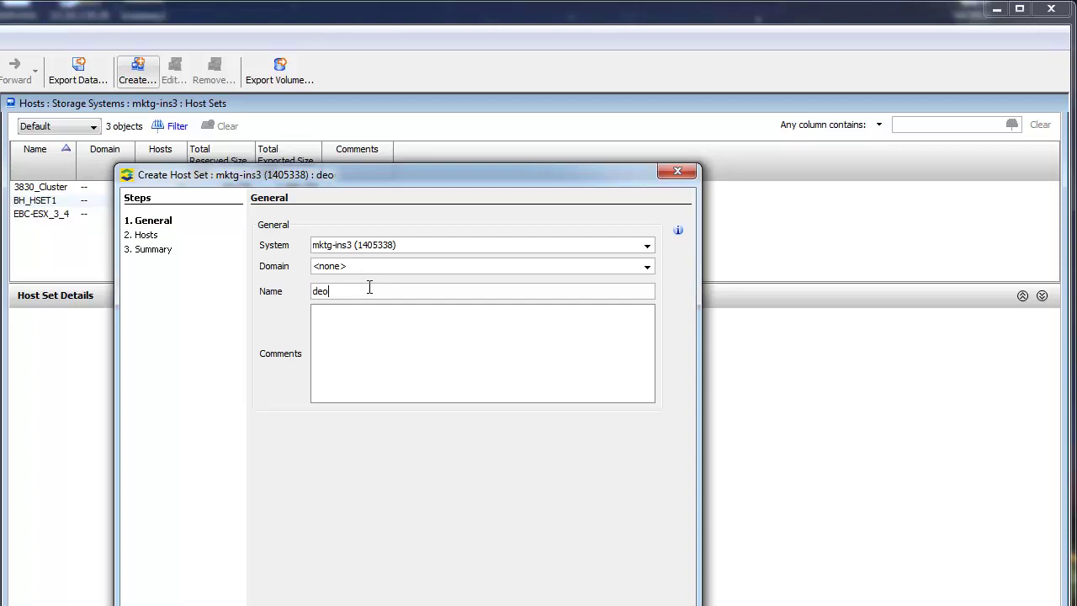
pyautogui.write('host')
pyautogui.press('BackSpace')
pyautogui.press('BackSpace')
pyautogui.press('BackSpace')
pyautogui.press('BackSpace')
pyautogui.write('ex')
pyautogui.press('BackSpace')
pyautogui.write('sxi')
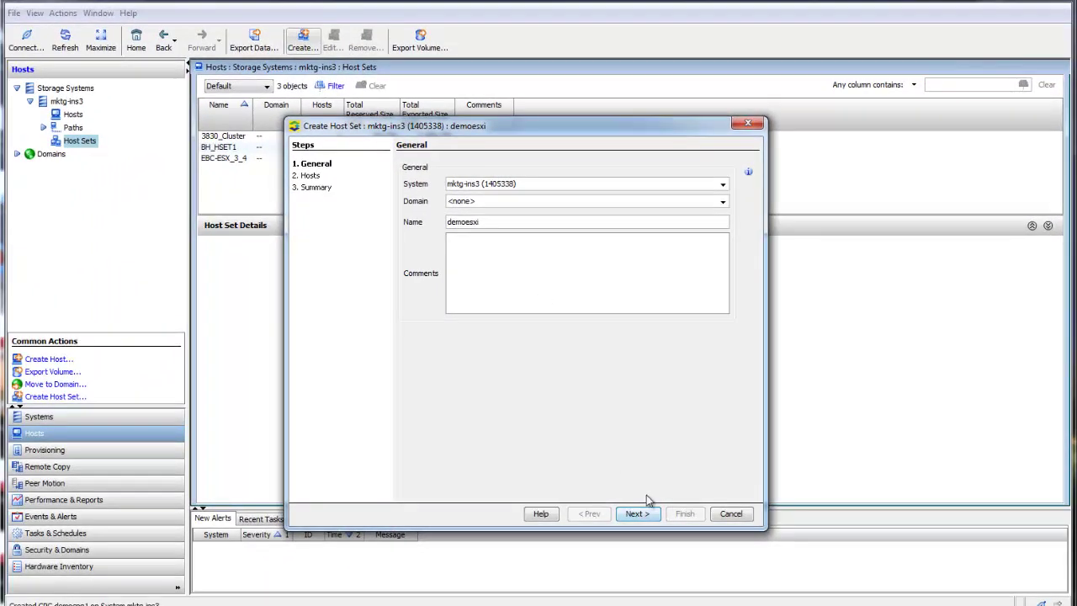
# - Assign hosts DL380G7_04_esx1, DL380G7_05_esx2, DL380G7-02 and DL380G7_03 to the demoesxi host set and finish creating it
pyautogui.click(637, 513)
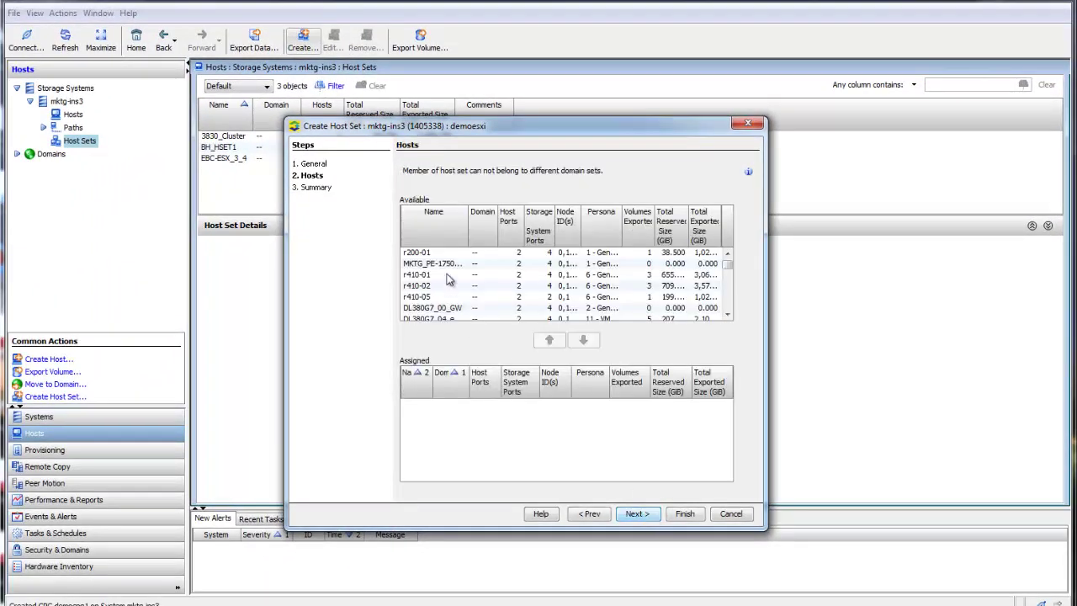
pyautogui.moveTo(729, 266); pyautogui.dragTo(730, 281)
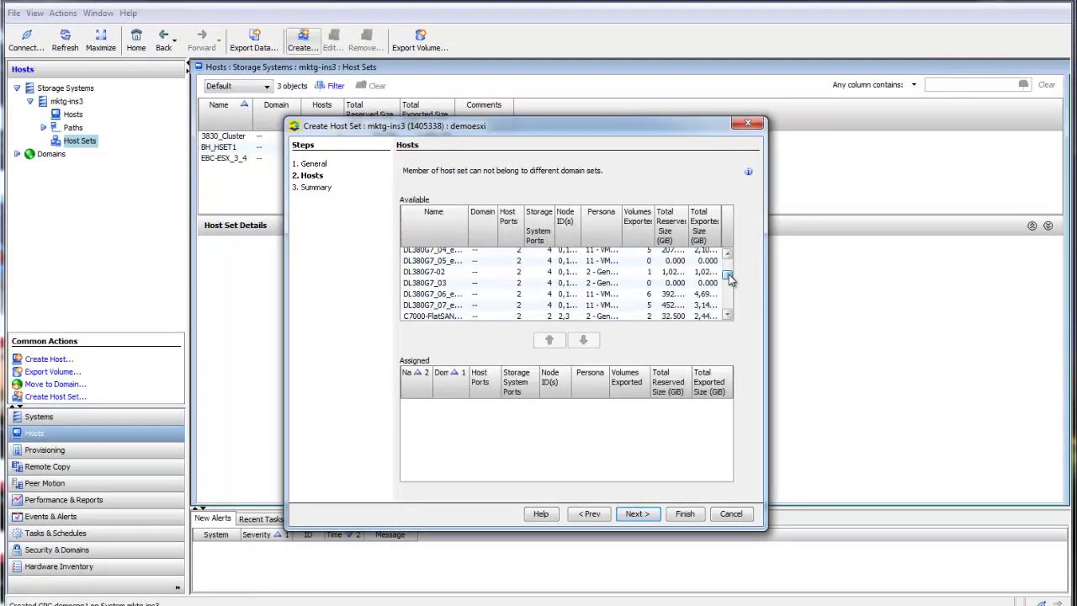
pyautogui.click(452, 275)
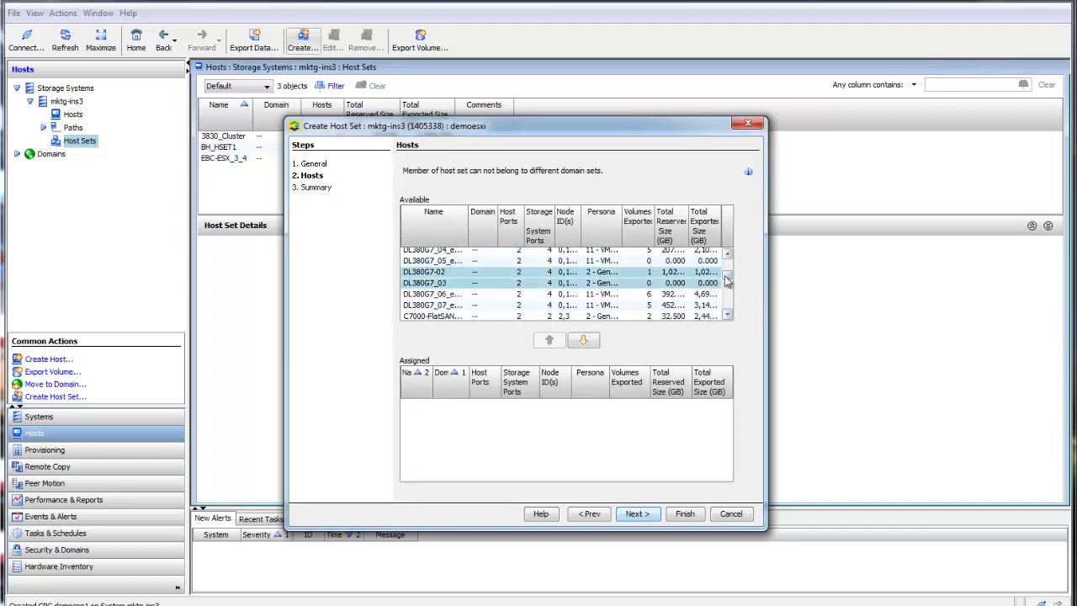
pyautogui.moveTo(728, 281); pyautogui.dragTo(729, 271)
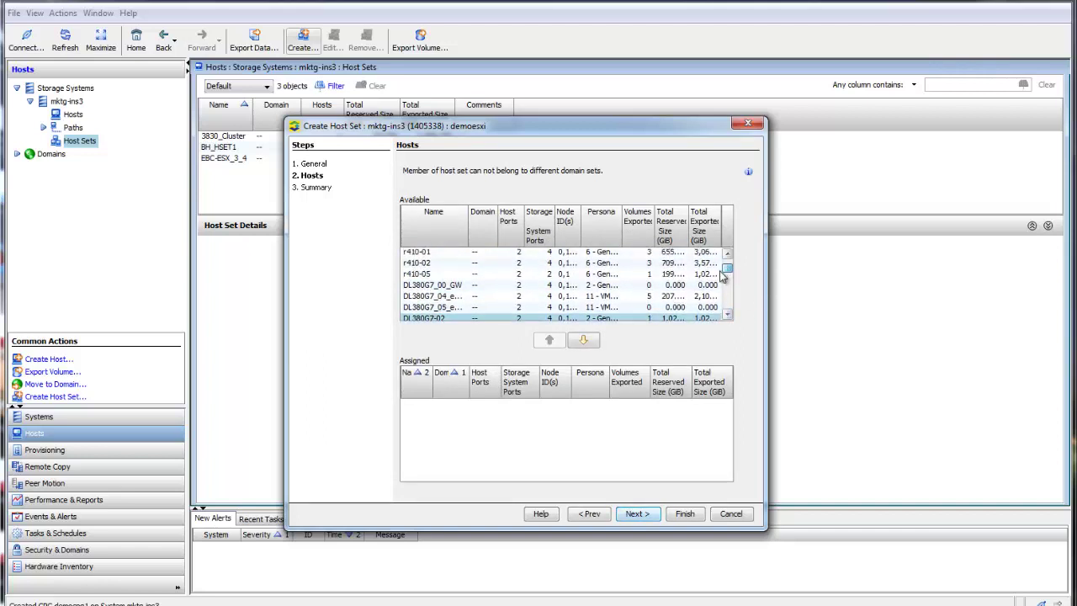
pyautogui.click(453, 298)
pyautogui.keyDown('shift'); pyautogui.click(455, 307); pyautogui.keyUp('shift')
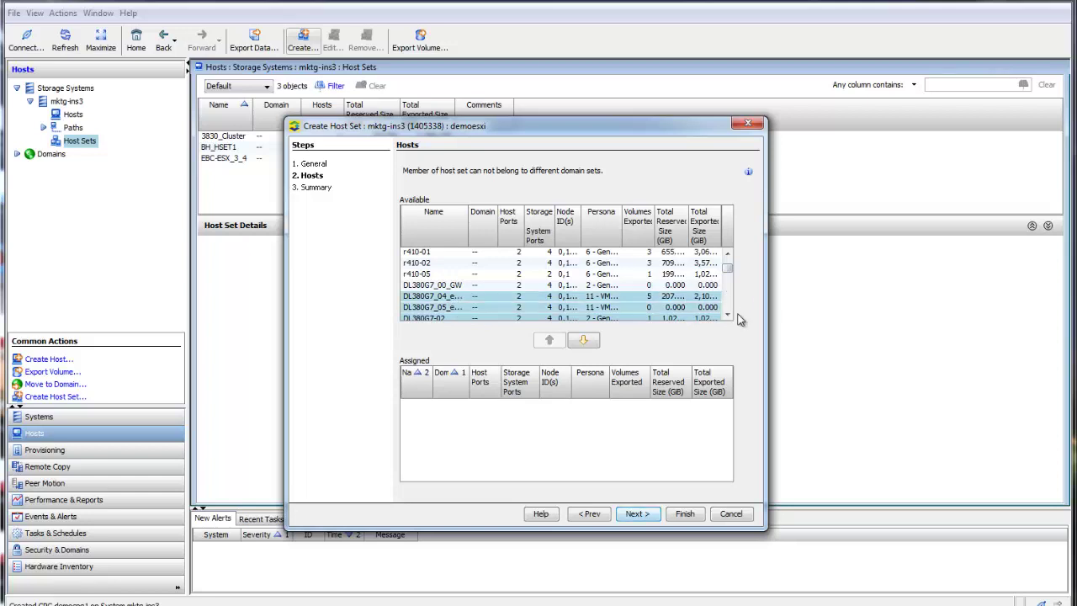
pyautogui.hotkey('shift', 'Down')
pyautogui.hotkey('shift', 'Down')
pyautogui.scroll(-2, 728, 314)
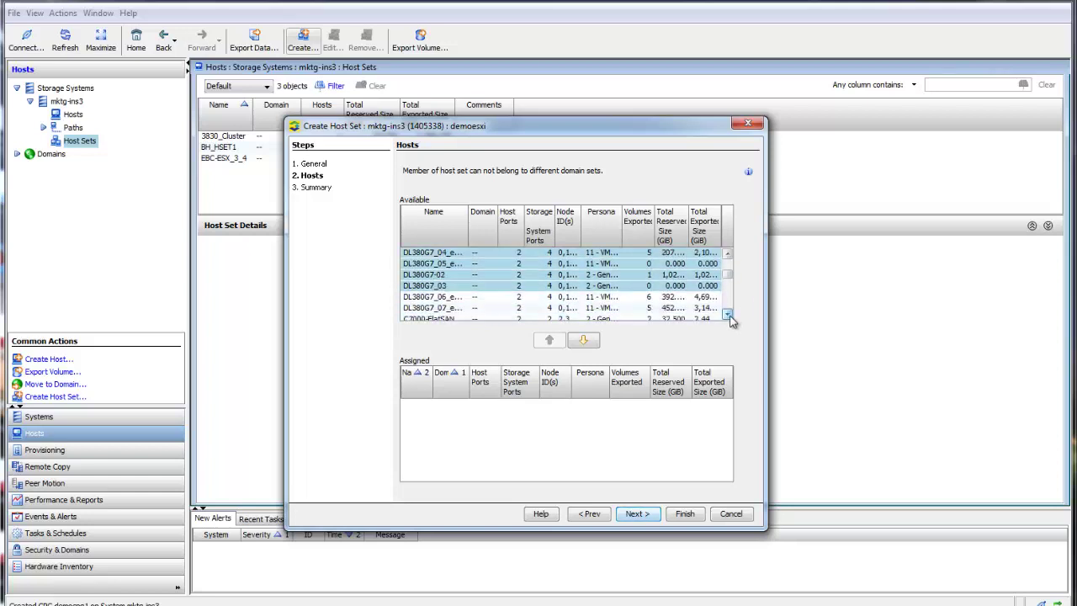
pyautogui.click(583, 339)
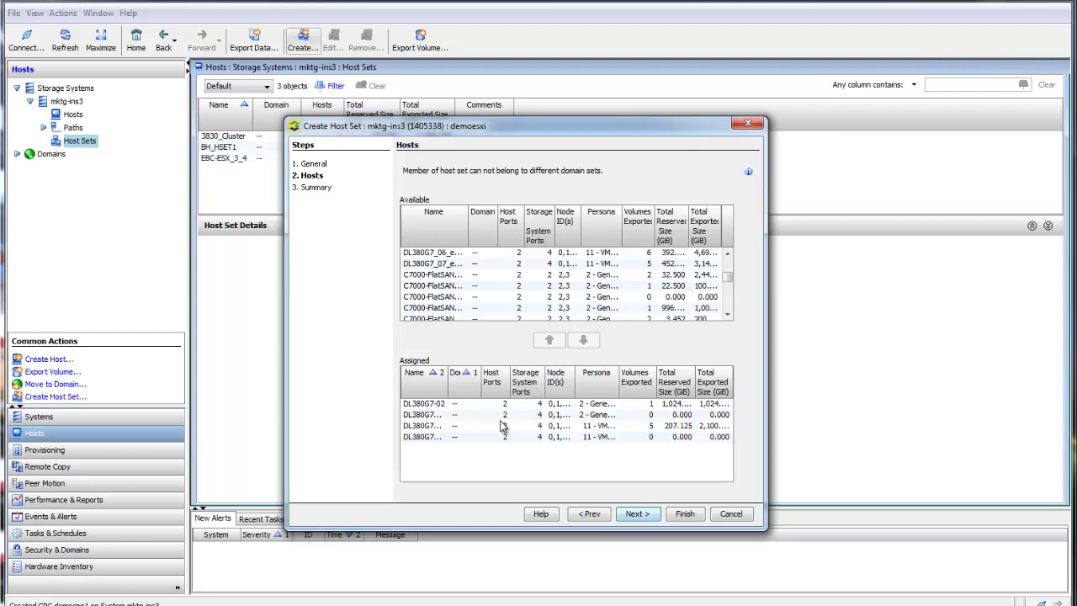
pyautogui.click(637, 515)
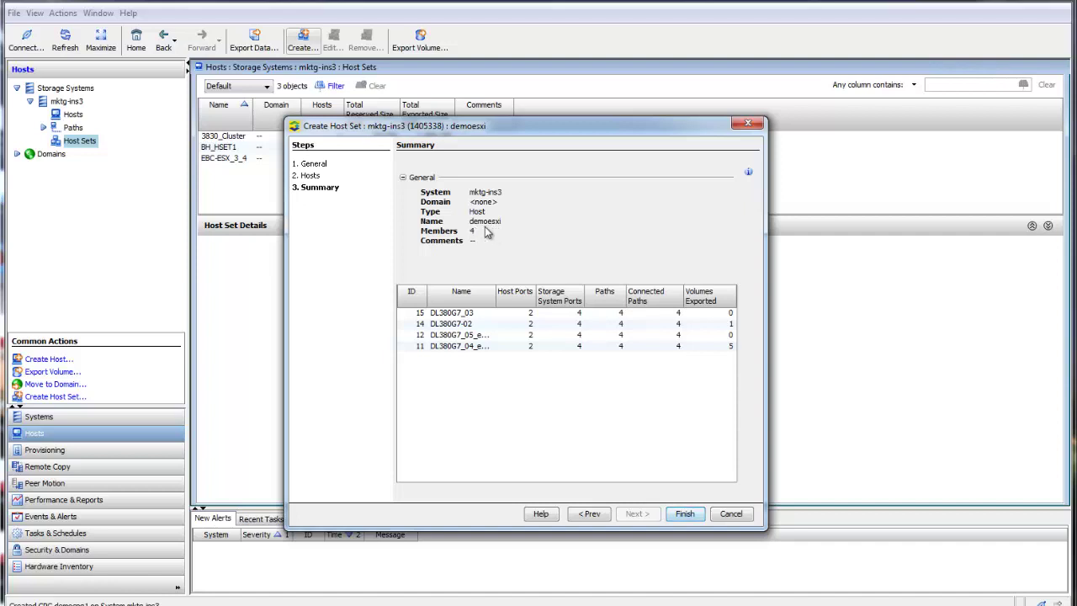
pyautogui.click(682, 514)
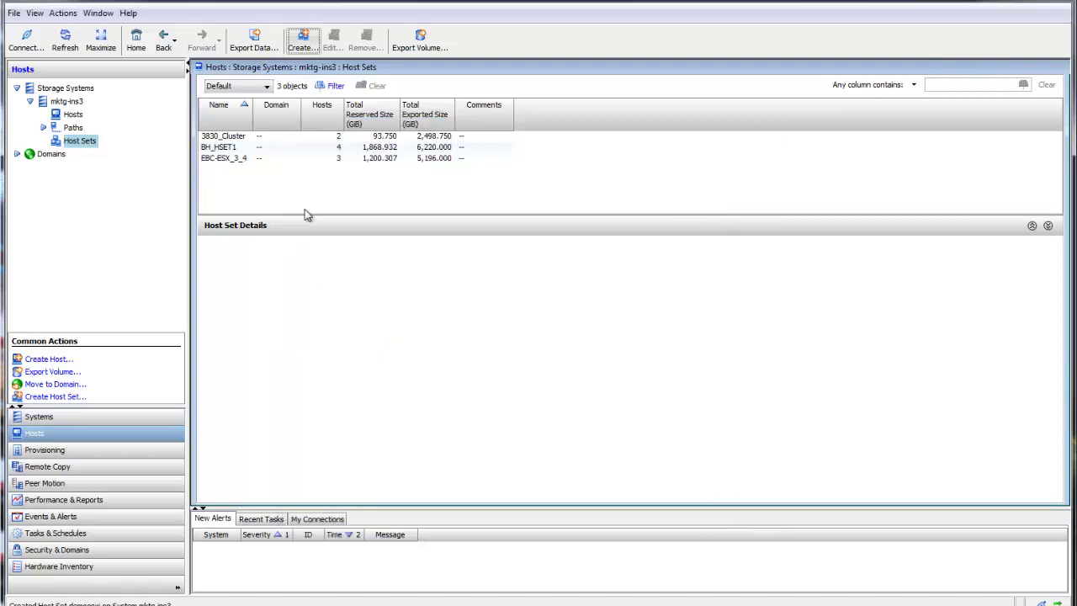
# - Examine the demoesxi host set's summary, virtual volumes and member hosts
pyautogui.click(221, 159)
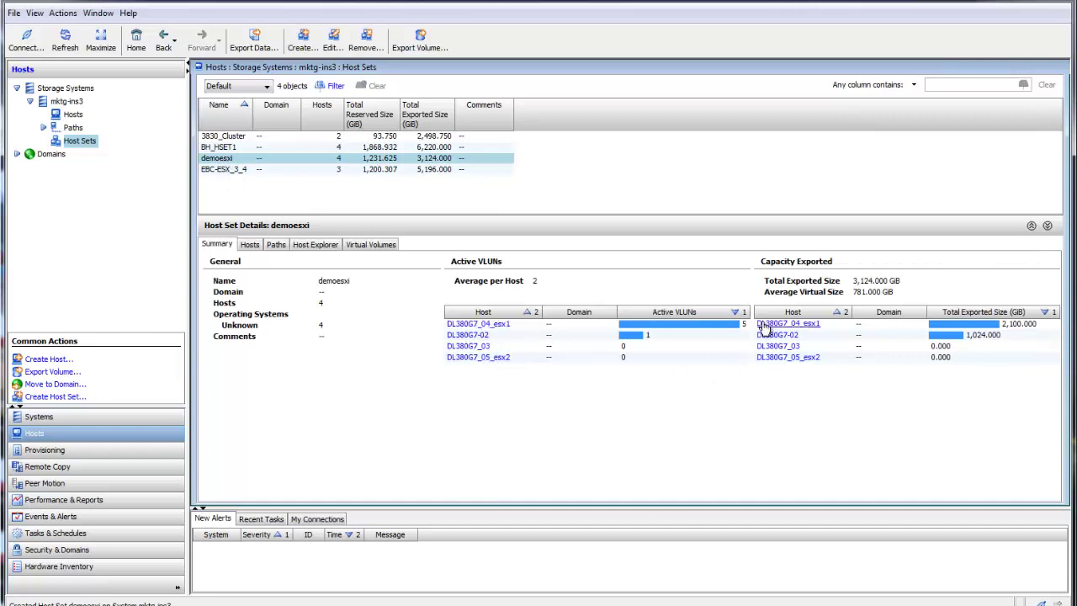
pyautogui.click(364, 245)
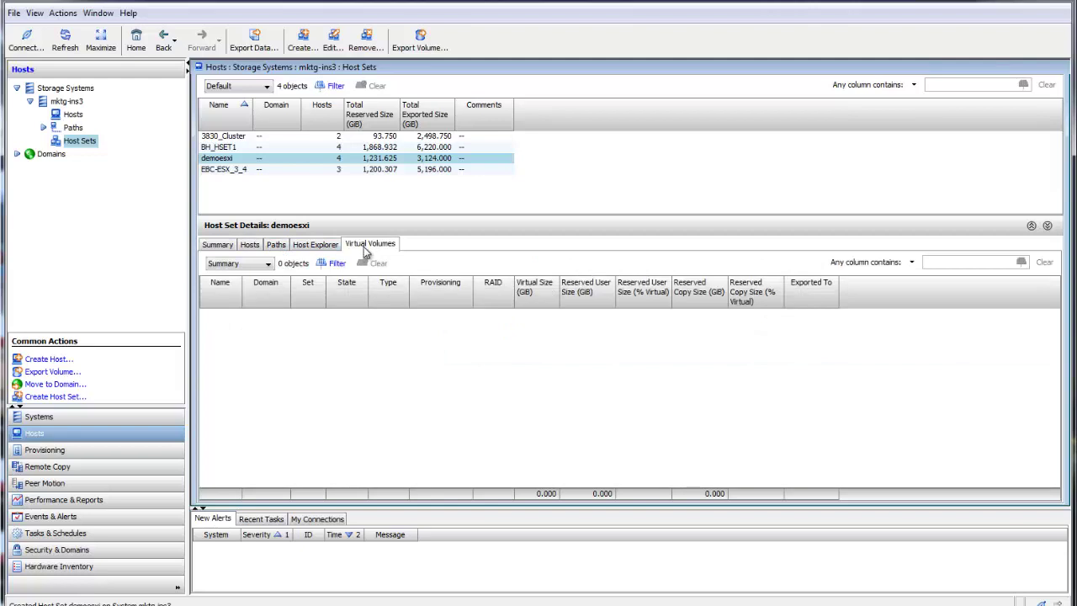
pyautogui.click(250, 245)
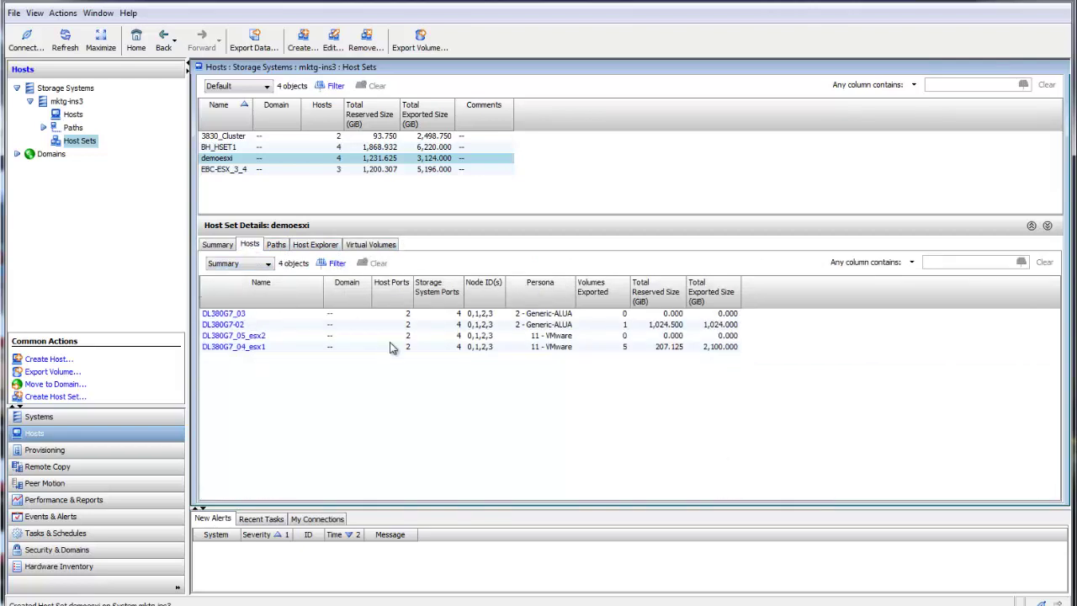
pyautogui.click(221, 246)
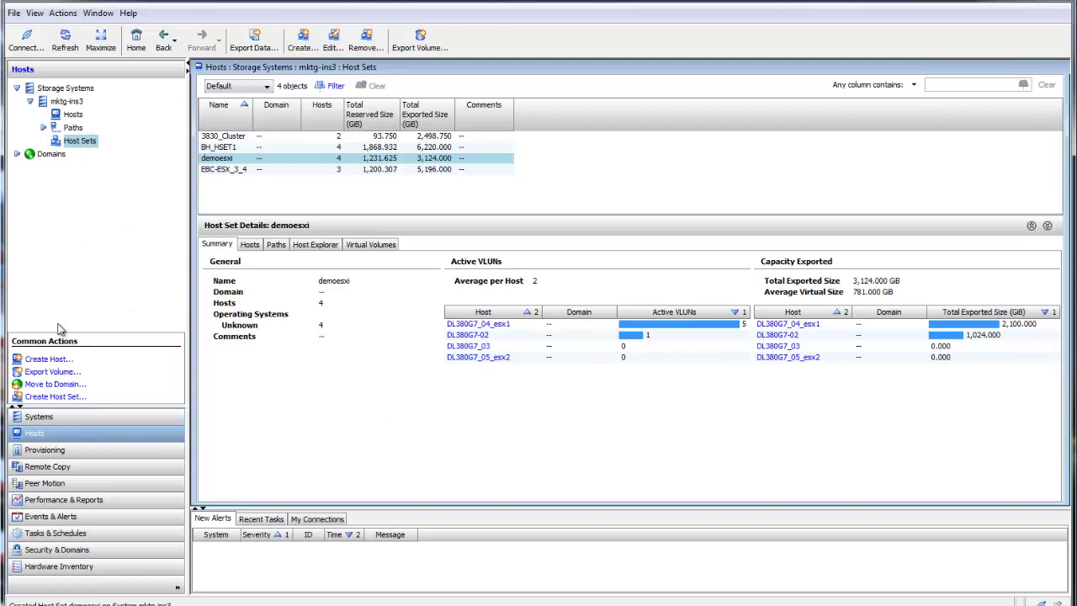
# - Start a new virtual volume in the provisioning area of mktg-ins3 and name it demo_datasore
pyautogui.click(42, 452)
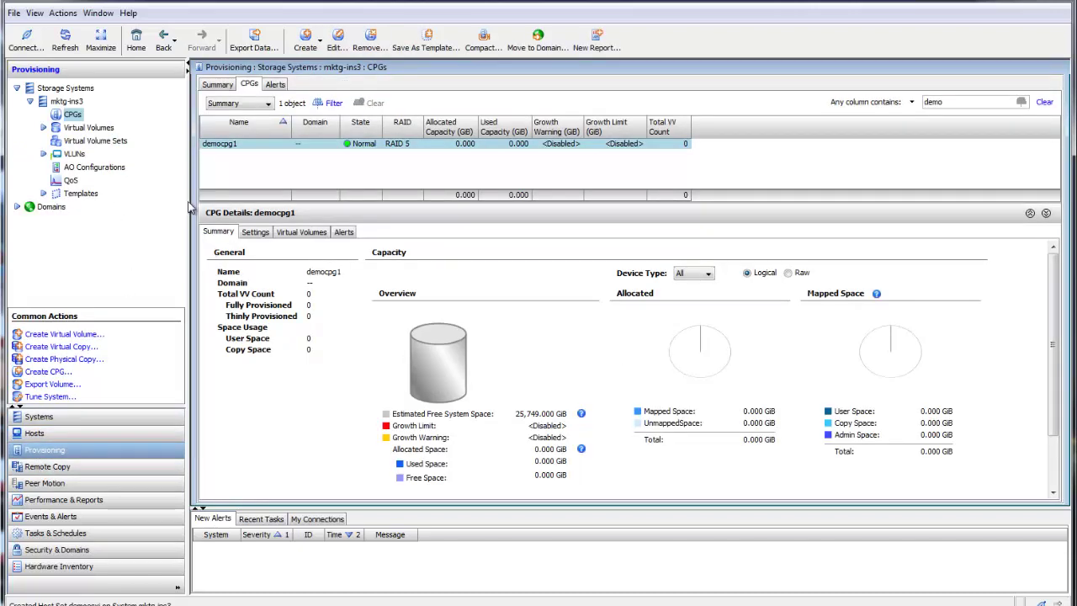
pyautogui.click(107, 132)
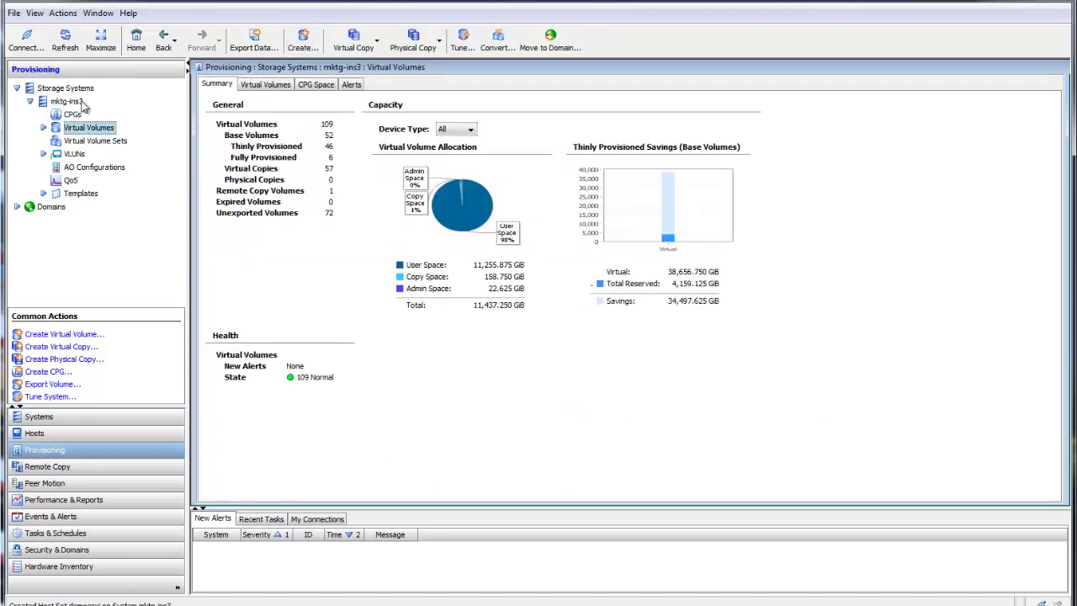
pyautogui.click(303, 43)
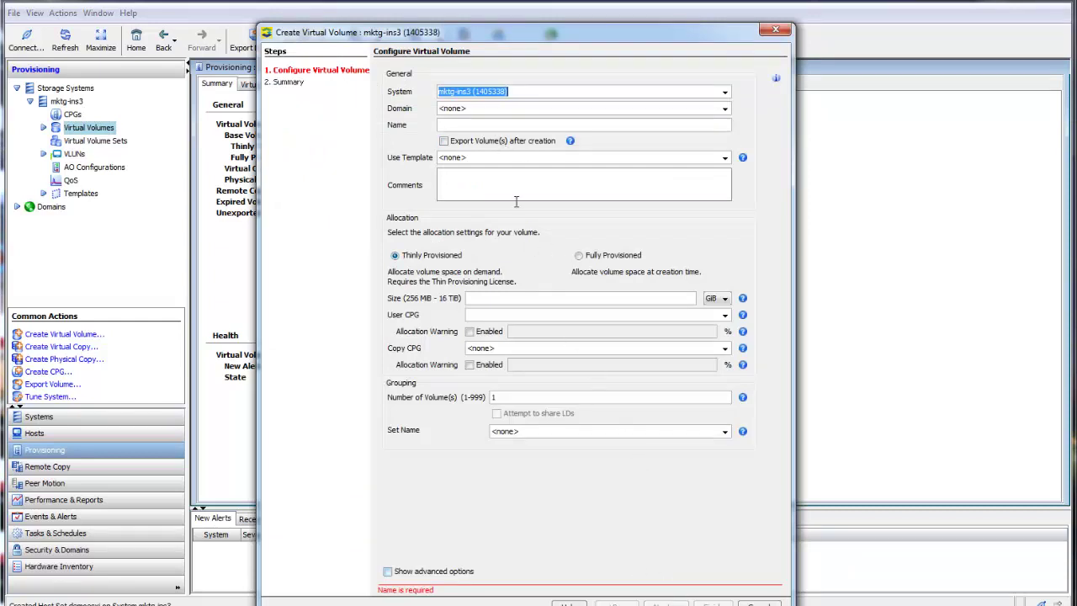
pyautogui.click(484, 125)
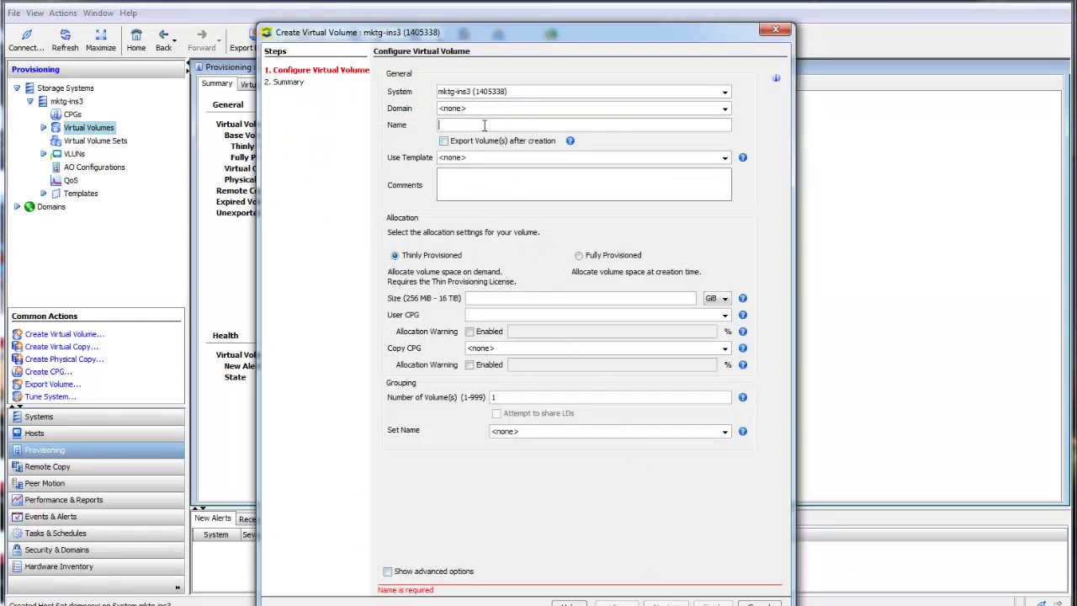
pyautogui.write('da')
pyautogui.write('emo')
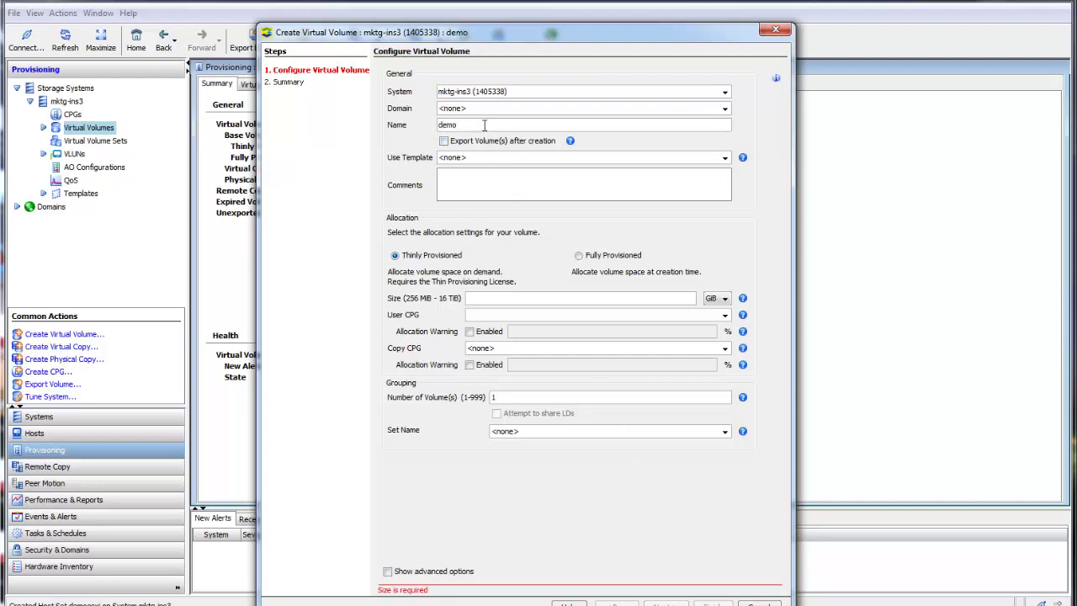
pyautogui.write('_datasore')
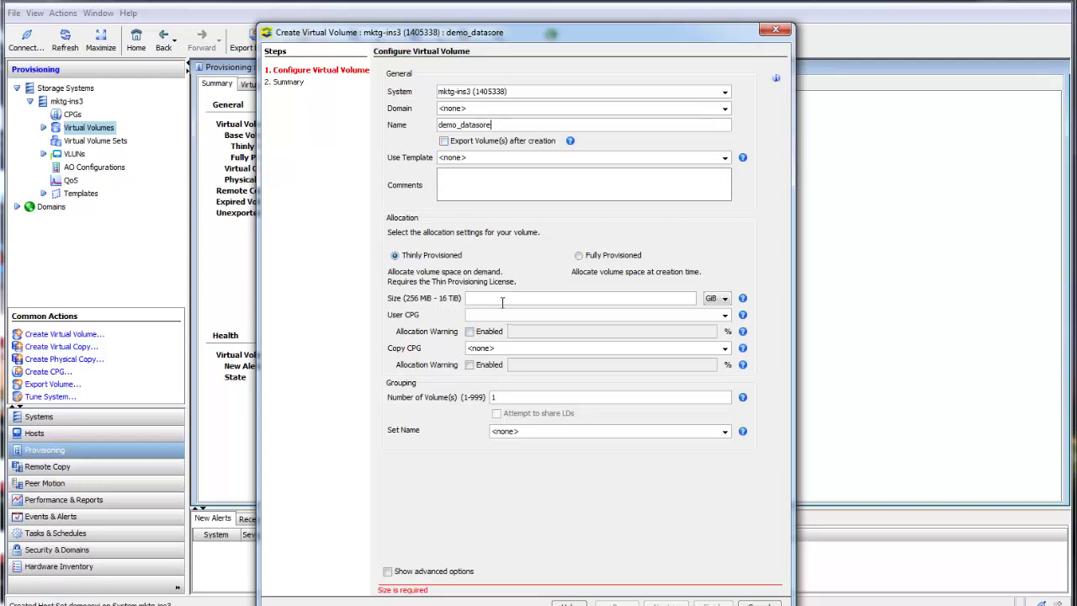
# - Configure the volume with a size of 2 TiB, user CPG democpg1 and a count of 5 volumes, and finish creating it
pyautogui.write('2')
pyautogui.click(713, 298)
pyautogui.click(713, 330)
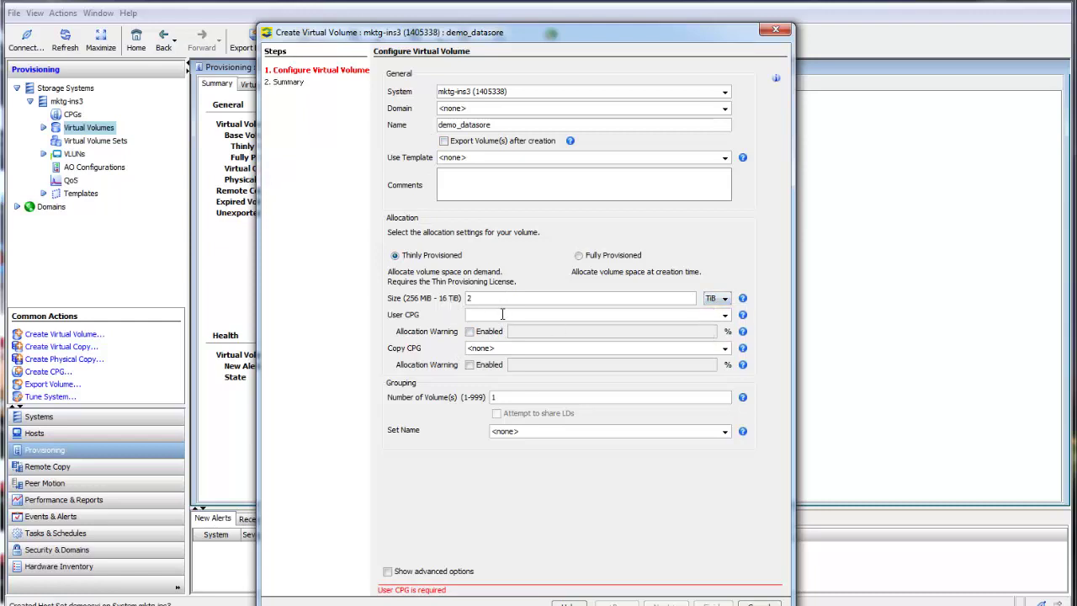
pyautogui.click(503, 314)
pyautogui.write('de')
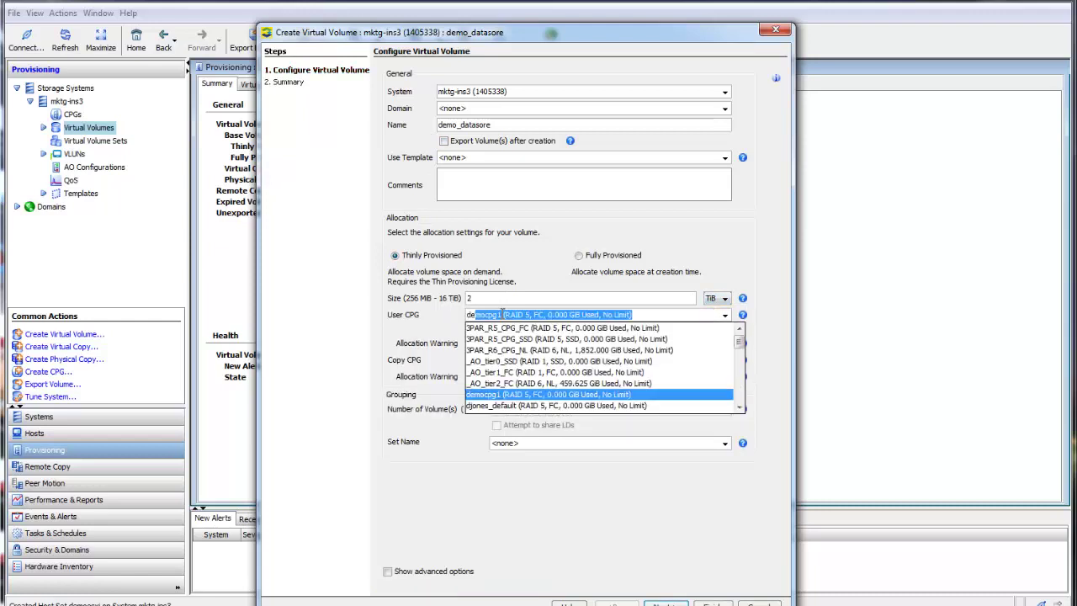
pyautogui.press('Return')
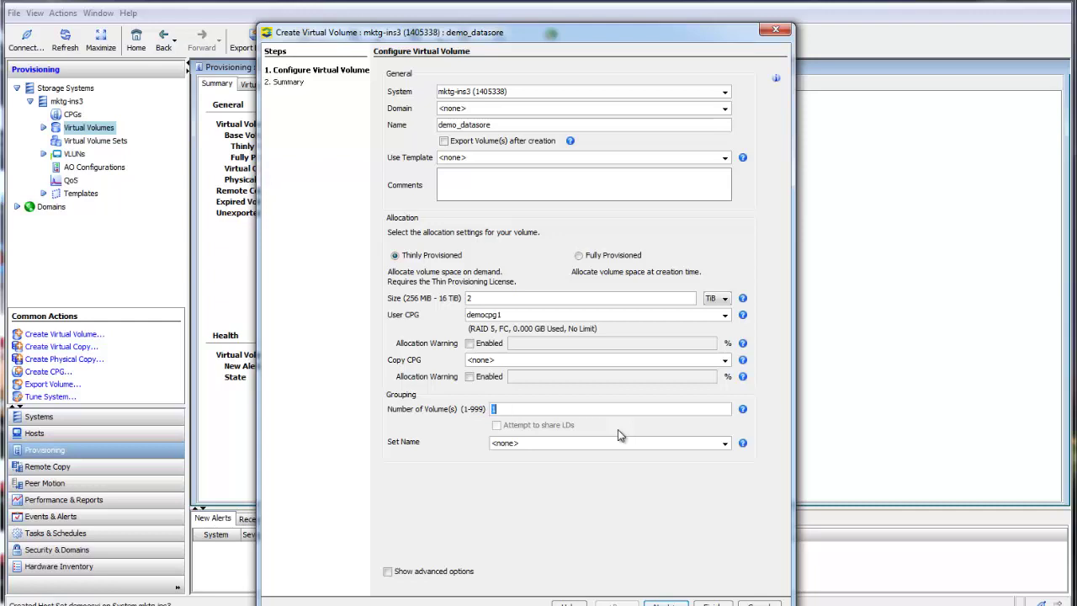
pyautogui.write('5')
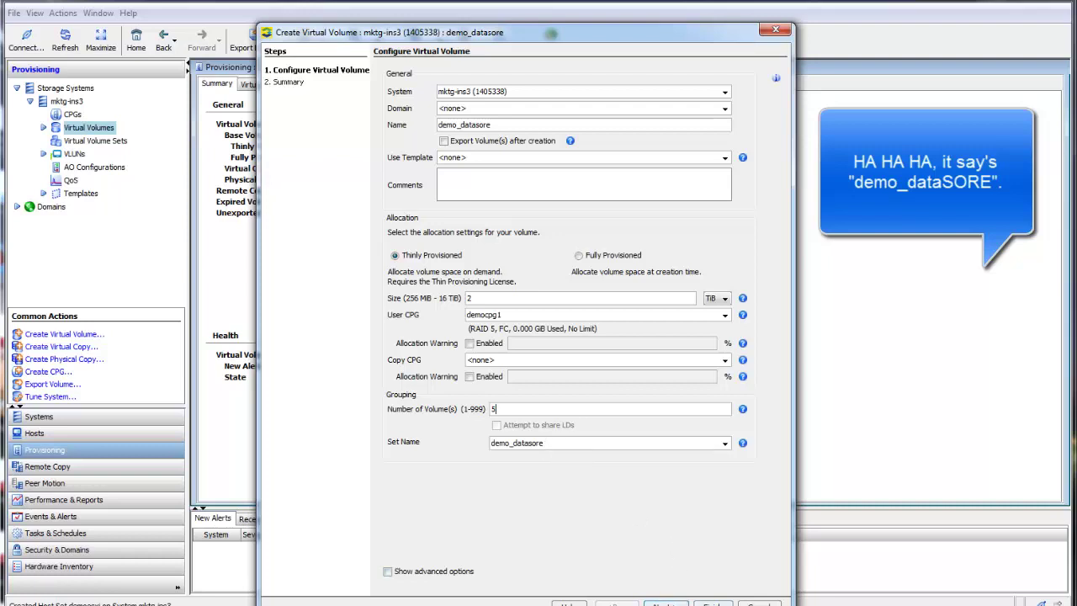
pyautogui.click(712, 603)
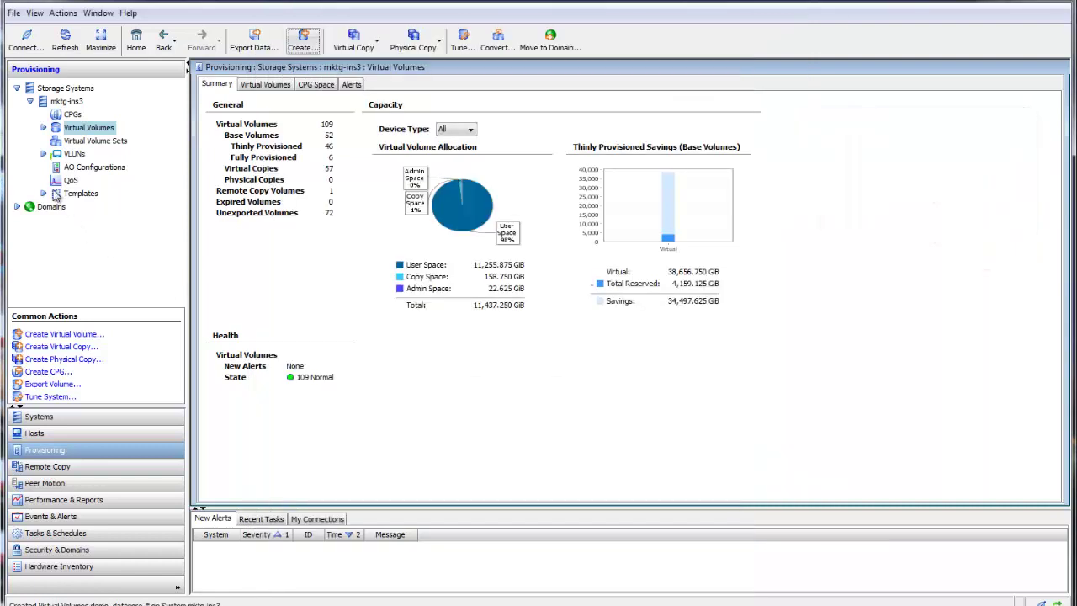
# - List the unexported virtual volumes of mktg-ins3 and filter them by "demo"
pyautogui.click(43, 127)
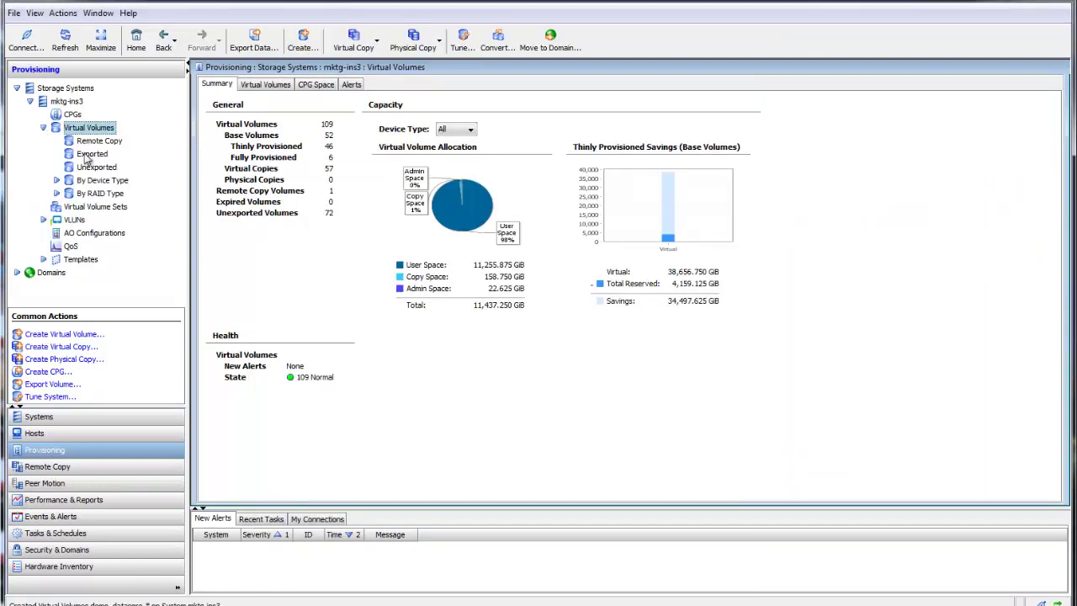
pyautogui.click(97, 167)
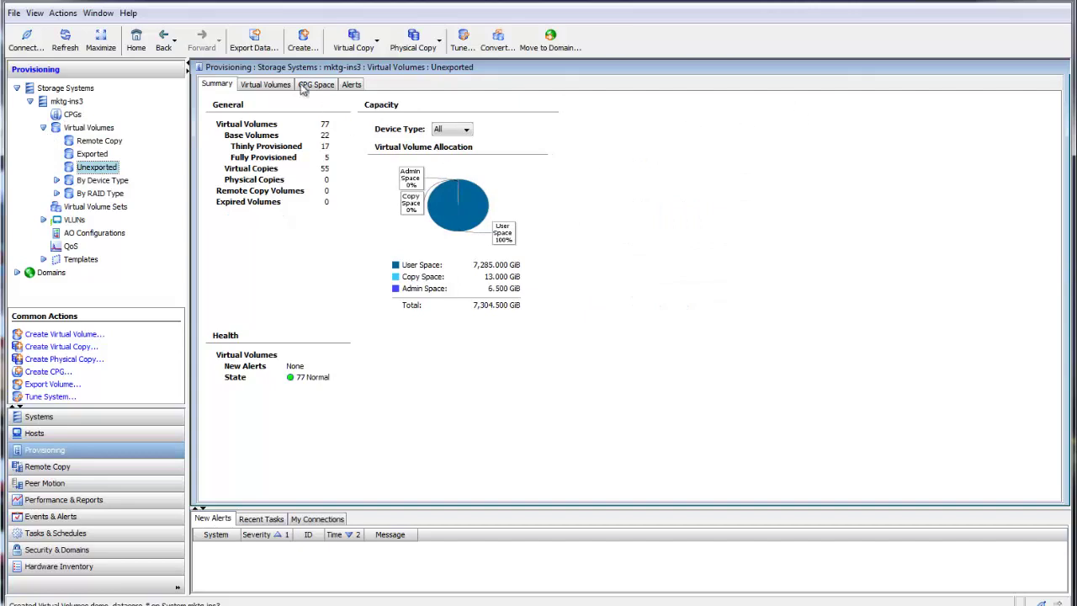
pyautogui.click(271, 85)
pyautogui.write('demo')
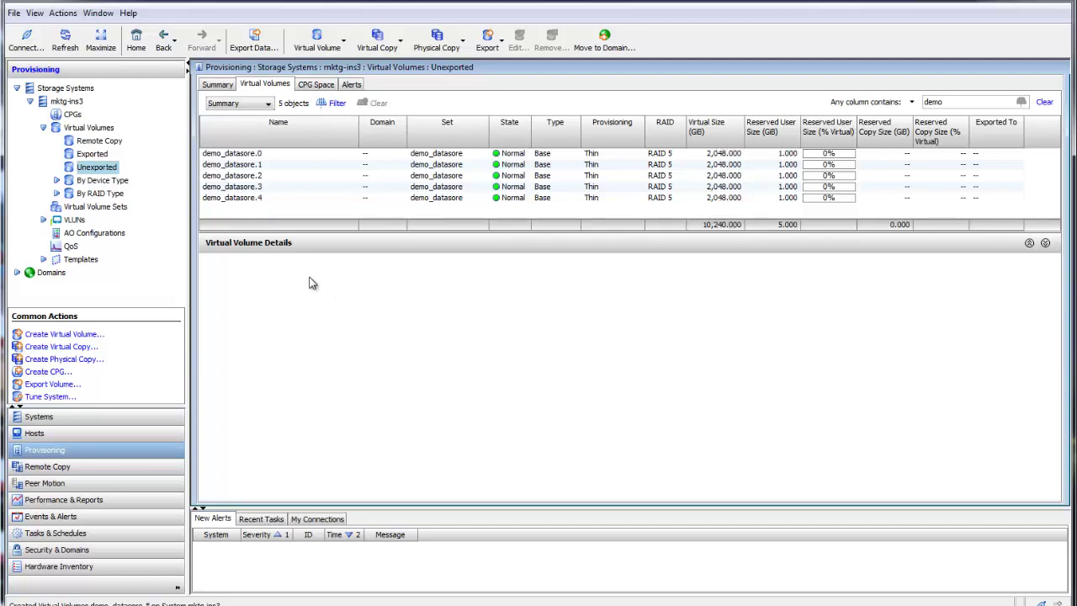
# - Filter the virtual volume sets of mktg-ins3 by "demo" and select the demo_datasore set
pyautogui.click(84, 208)
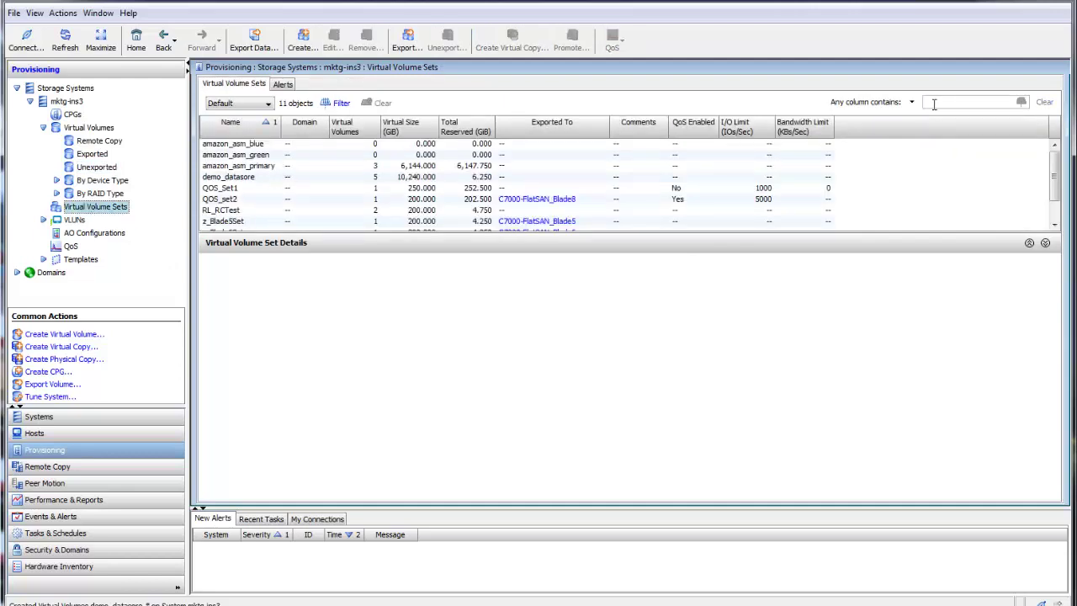
pyautogui.write('demo')
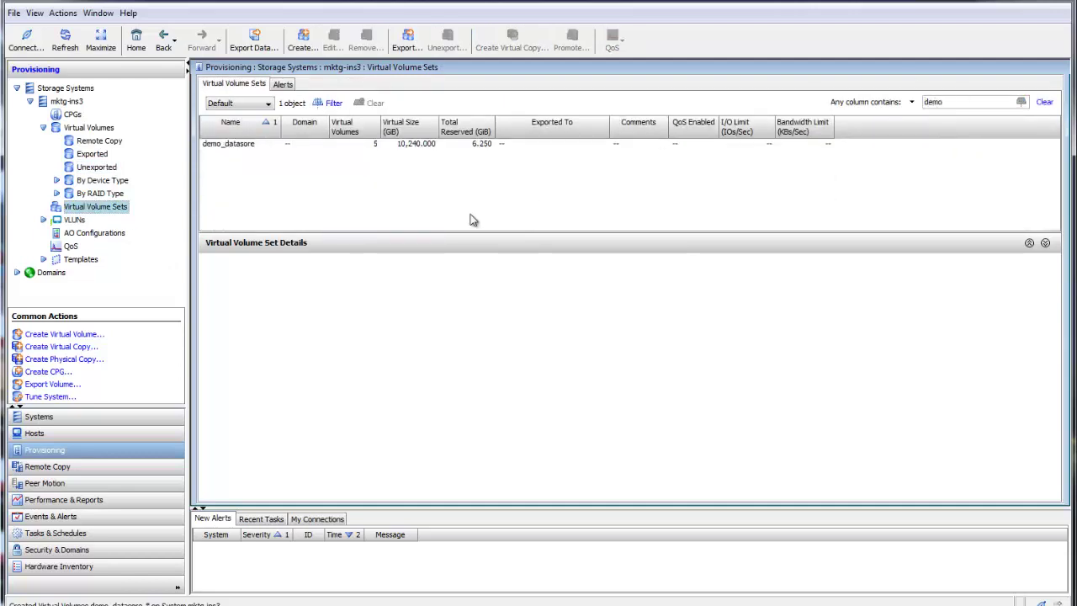
pyautogui.click(228, 146)
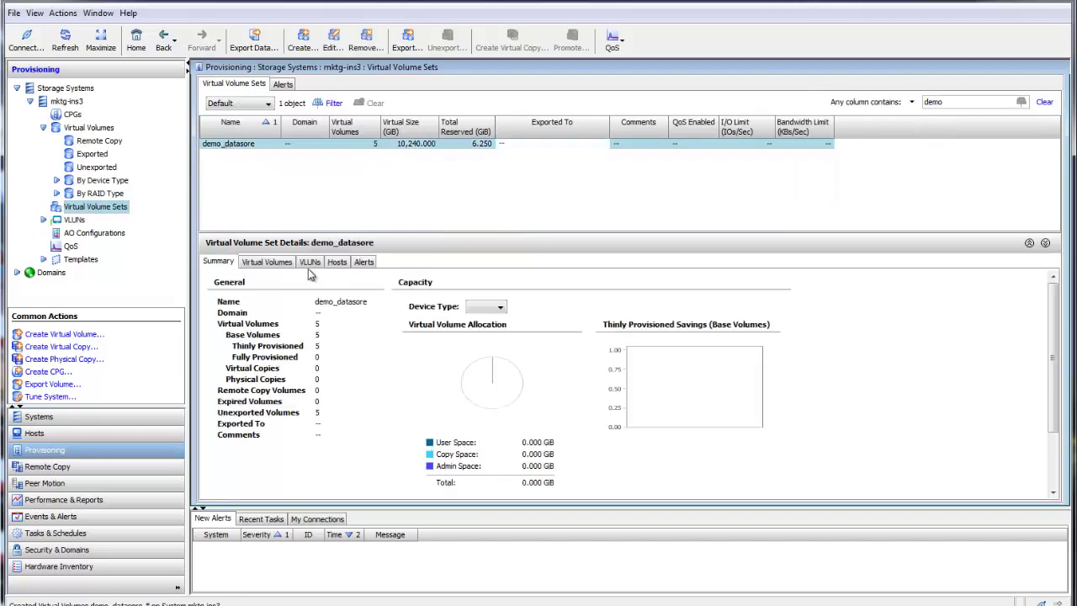
# - Examine the demo_datasore set's member volumes, VLUNs, hosts, alerts and capacity summary
pyautogui.click(266, 262)
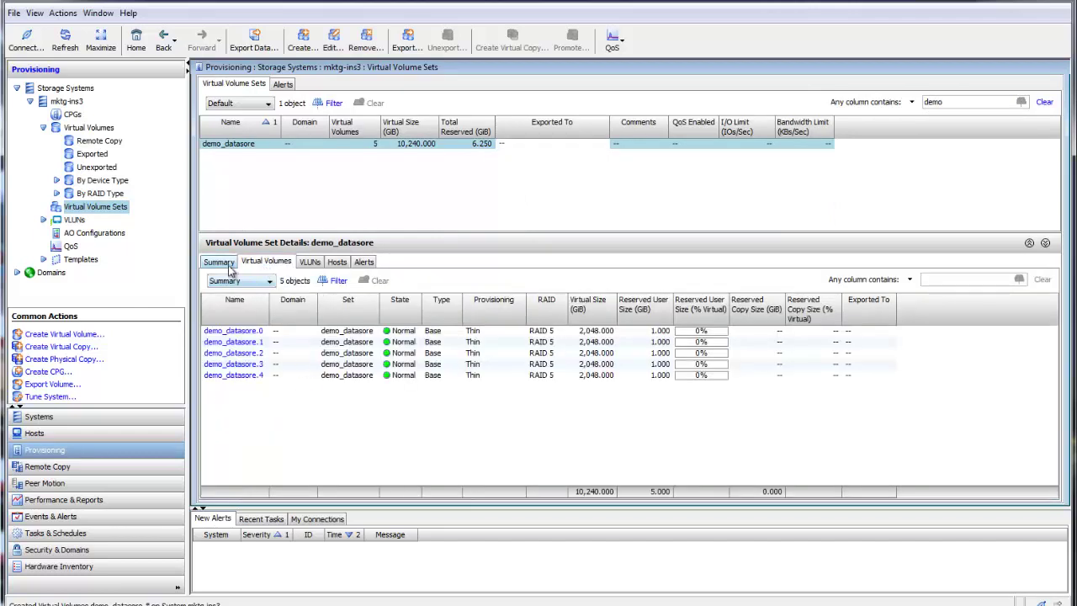
pyautogui.click(218, 262)
pyautogui.click(276, 261)
pyautogui.click(337, 262)
pyautogui.click(311, 264)
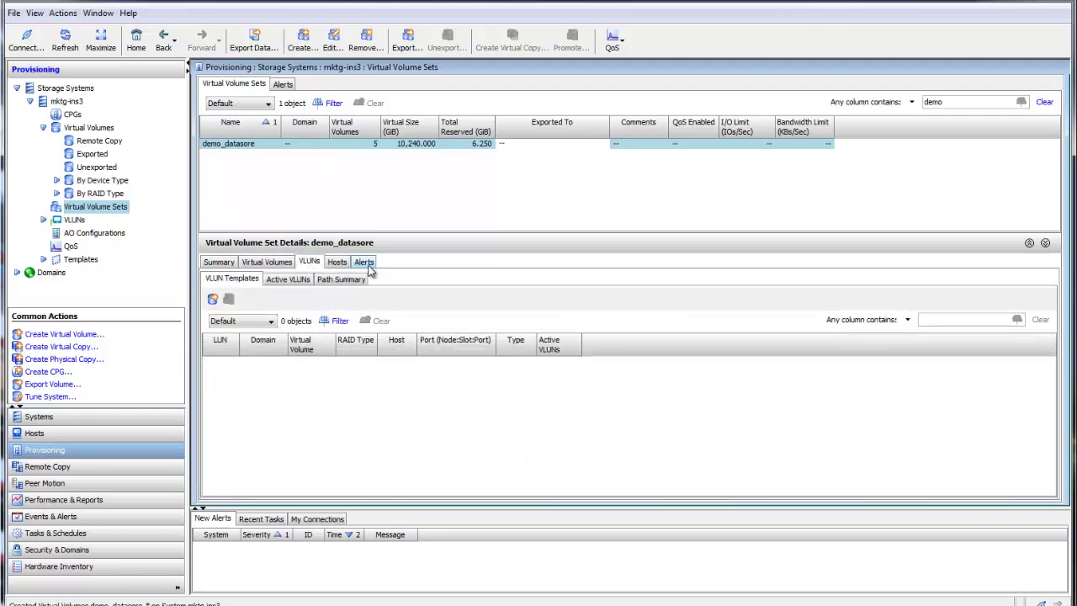
pyautogui.click(368, 265)
pyautogui.click(233, 264)
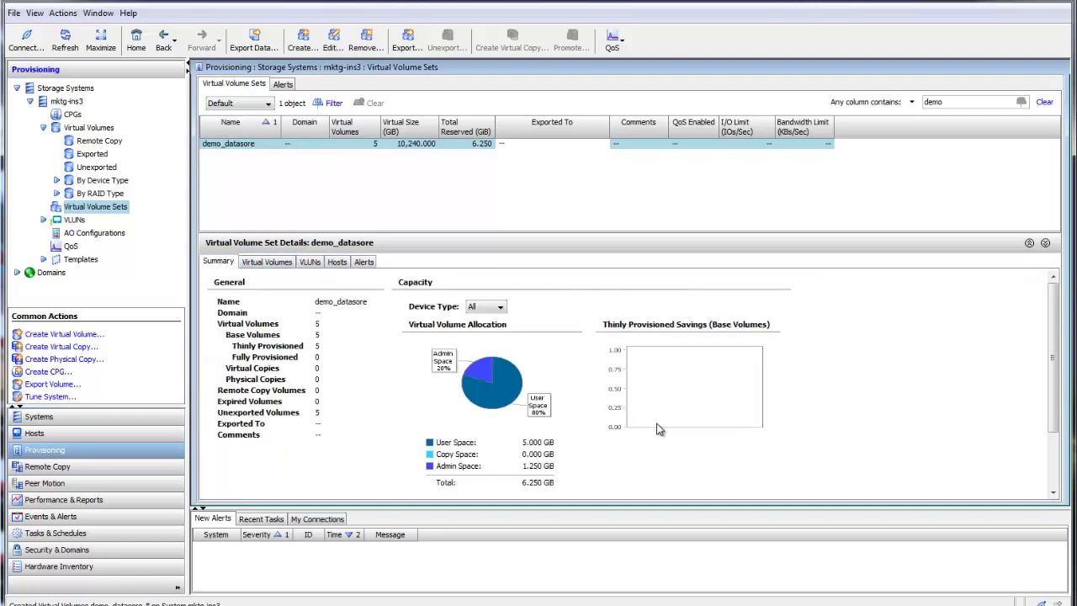
pyautogui.click(271, 264)
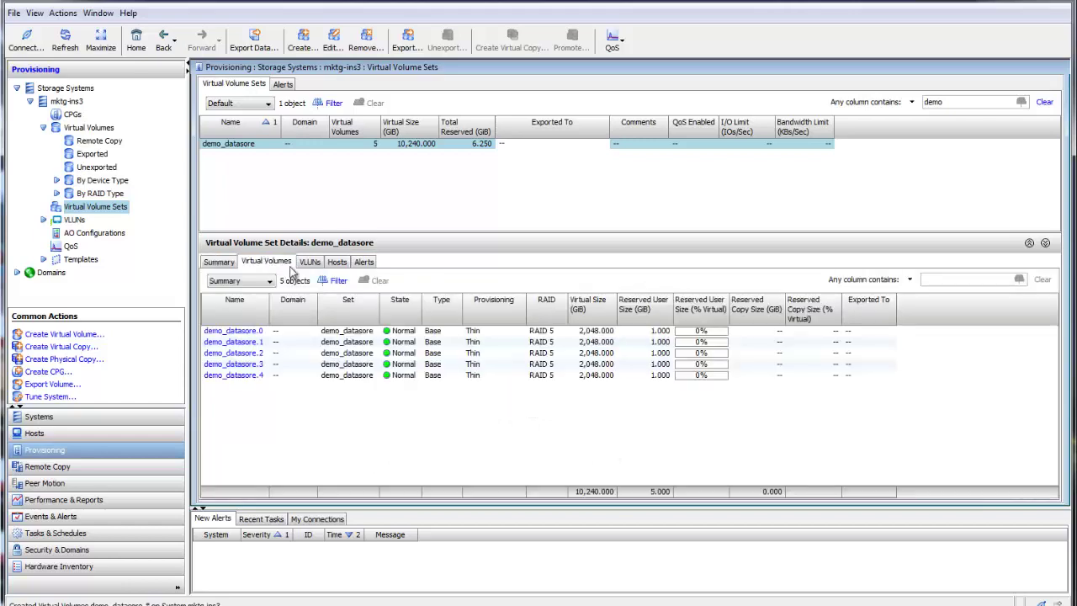
pyautogui.click(234, 264)
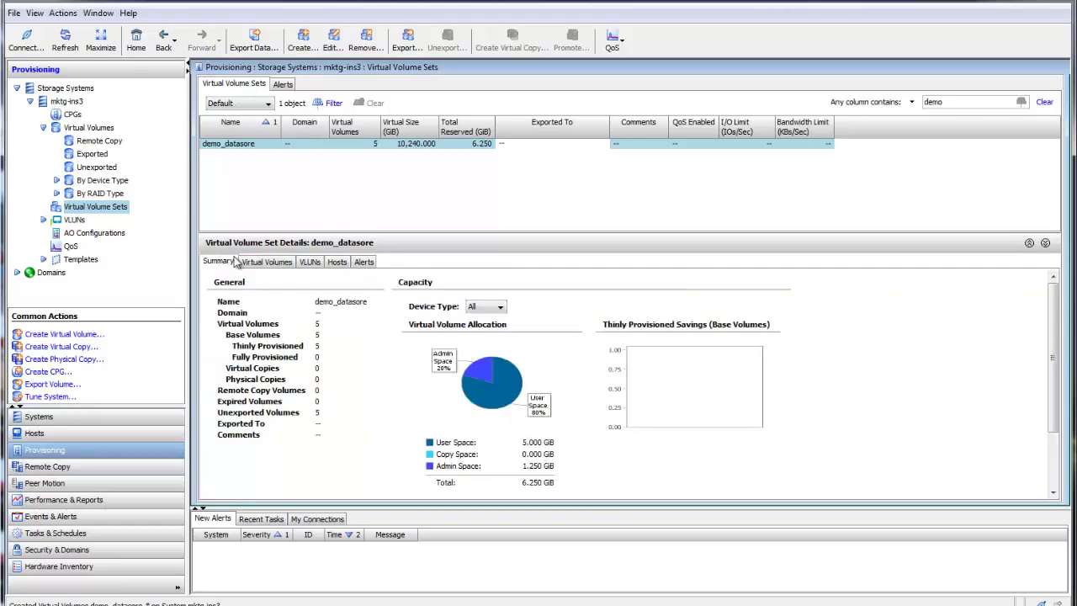
# - Export the demo_datasore virtual volume set to the demoesxi host set
pyautogui.rightClick(271, 147)
pyautogui.click(385, 210)
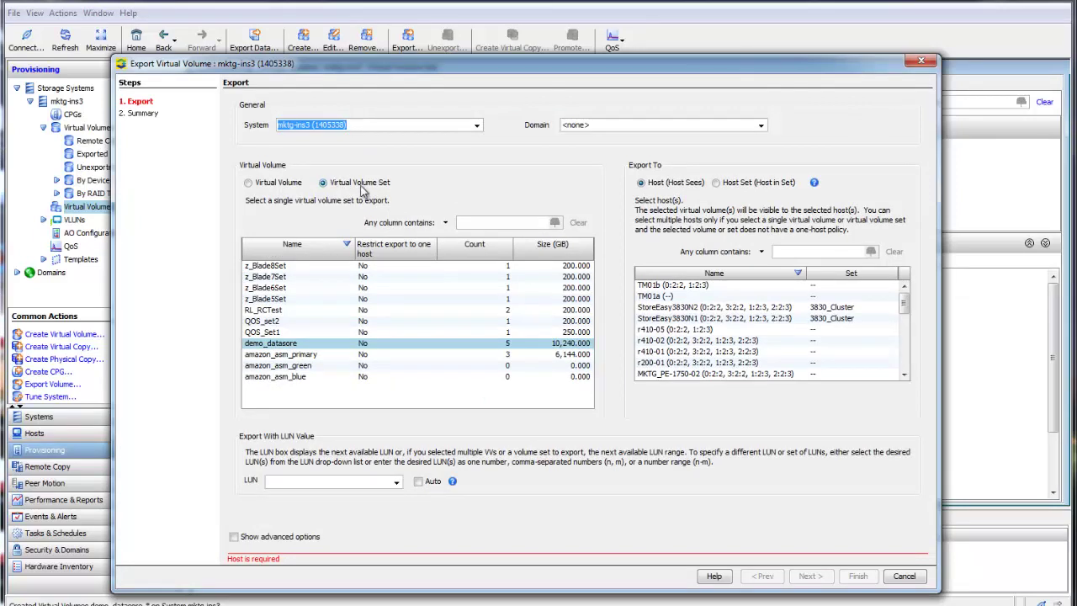
pyautogui.click(746, 185)
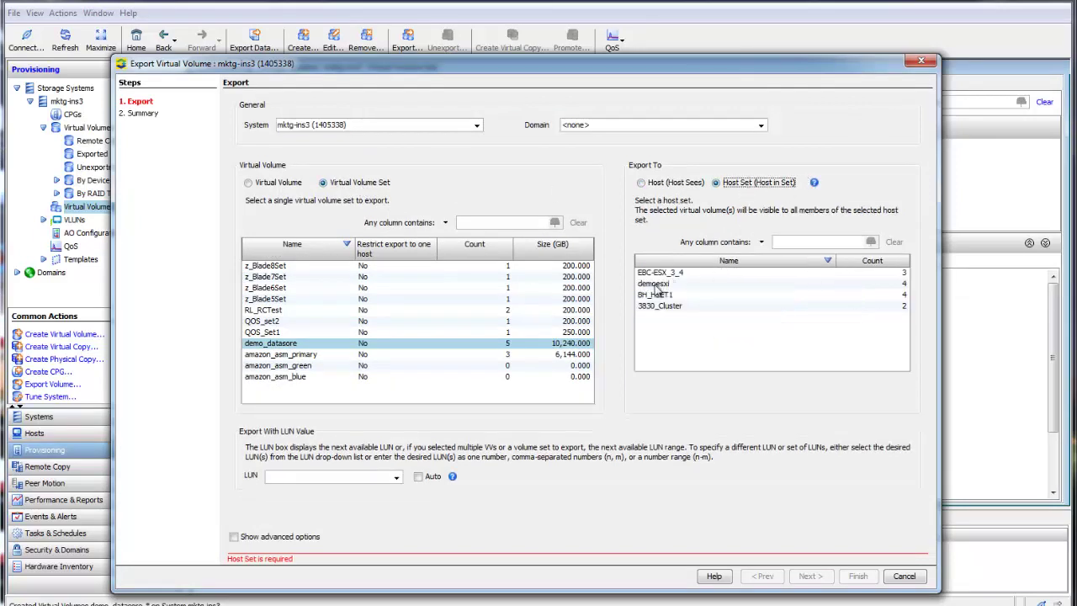
pyautogui.click(659, 285)
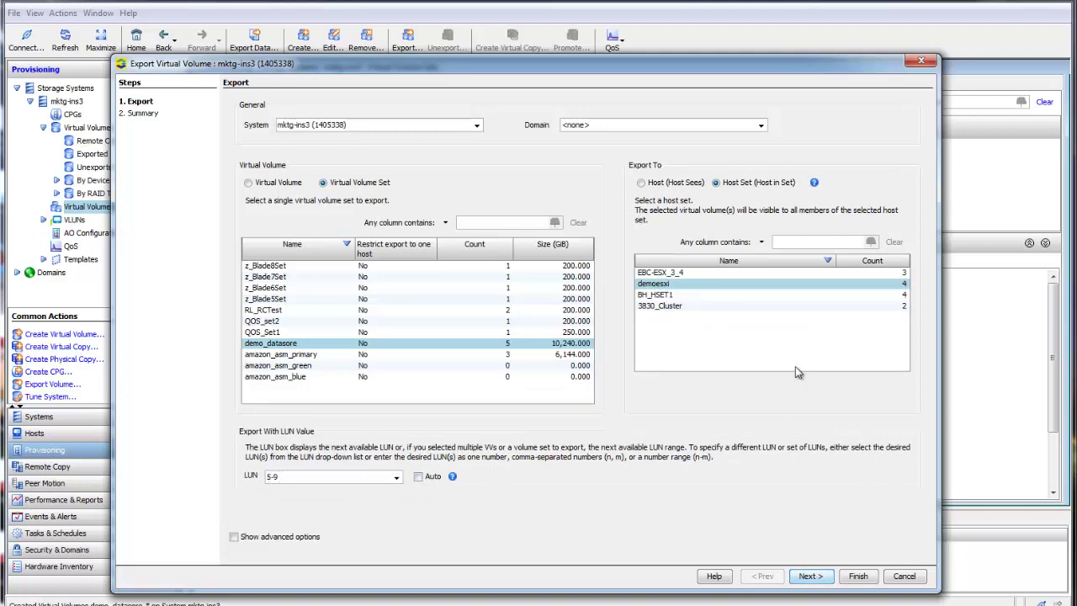
pyautogui.click(856, 577)
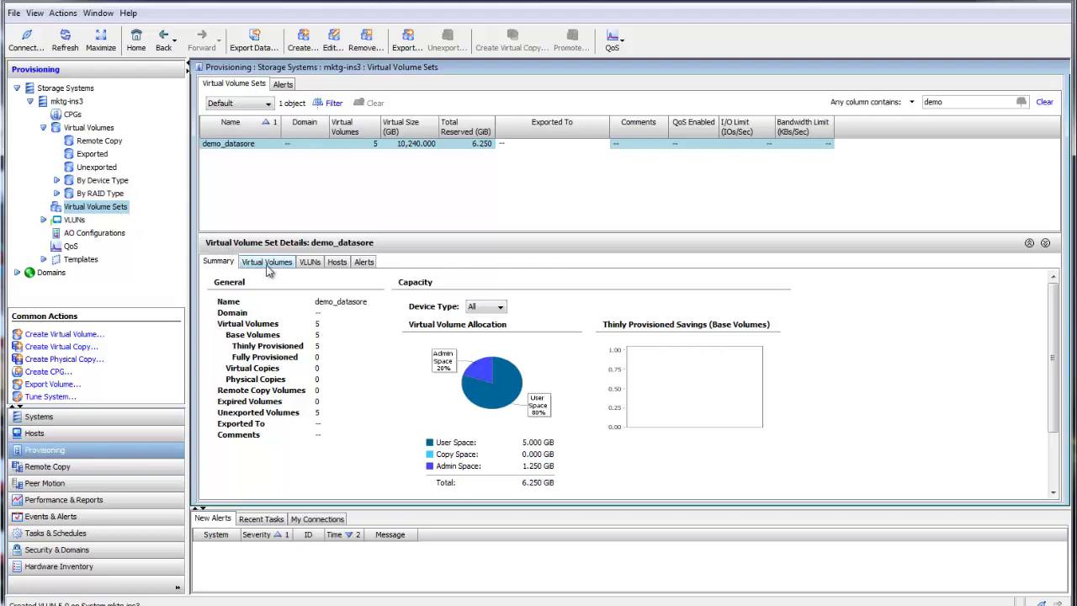
# - Check the hosts and summary of the exported demo_datasore set and refresh the displayed data
pyautogui.click(336, 262)
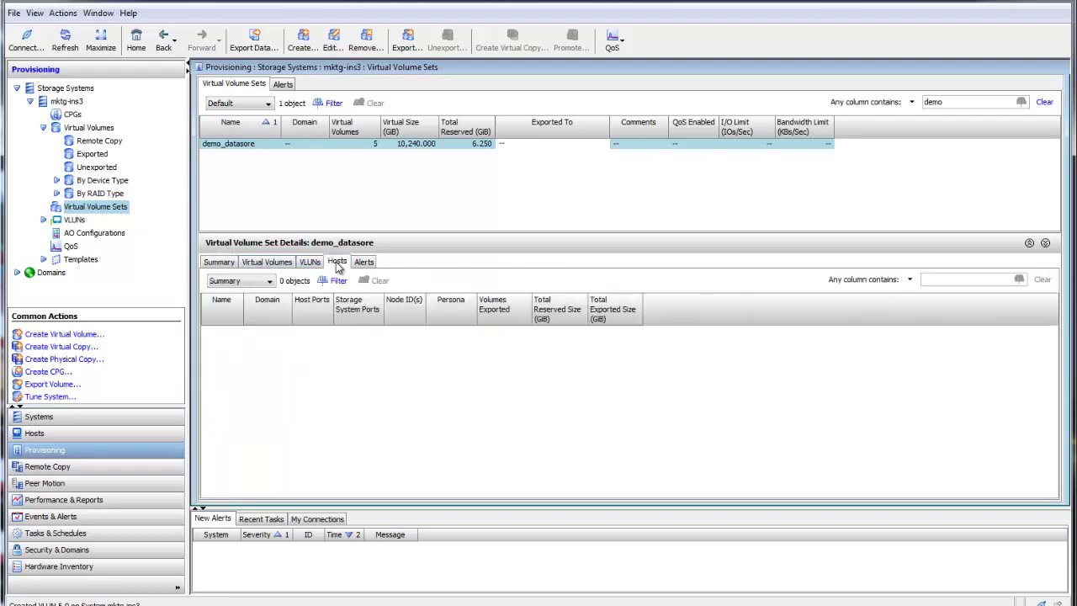
pyautogui.click(217, 263)
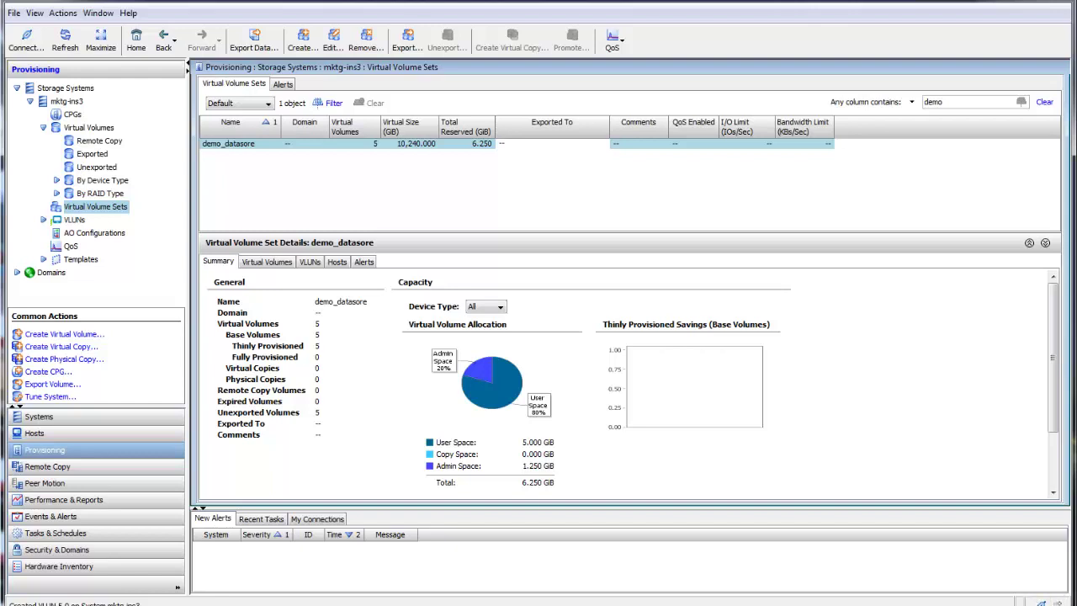
pyautogui.click(66, 42)
# - List the exported virtual volumes, filter them by "demo" and enlarge the list area
pyautogui.click(89, 156)
pyautogui.click(212, 76)
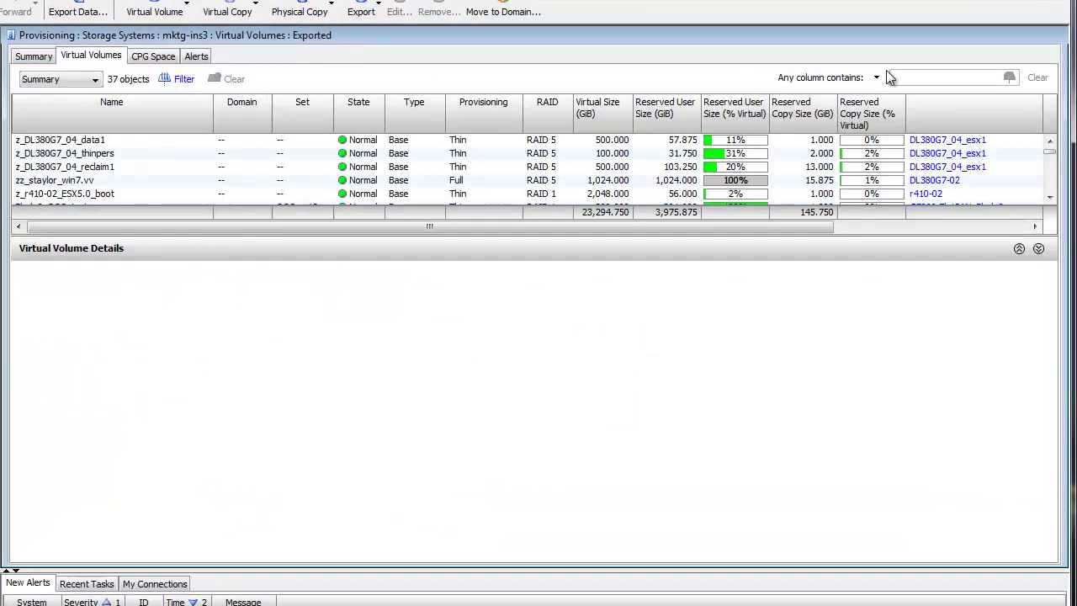
pyautogui.write('demo')
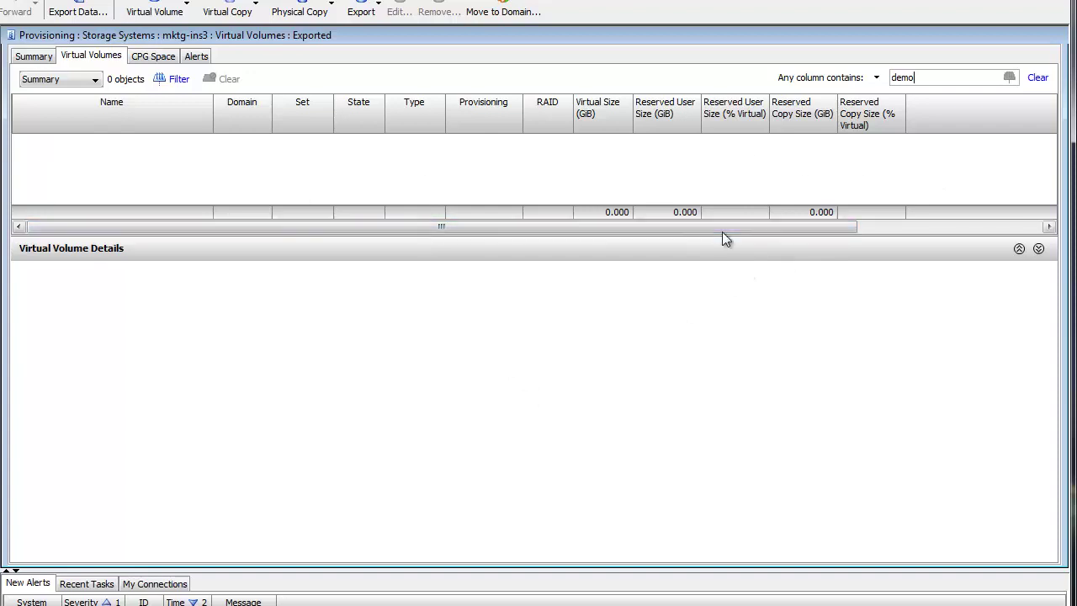
pyautogui.moveTo(721, 236); pyautogui.dragTo(725, 290)
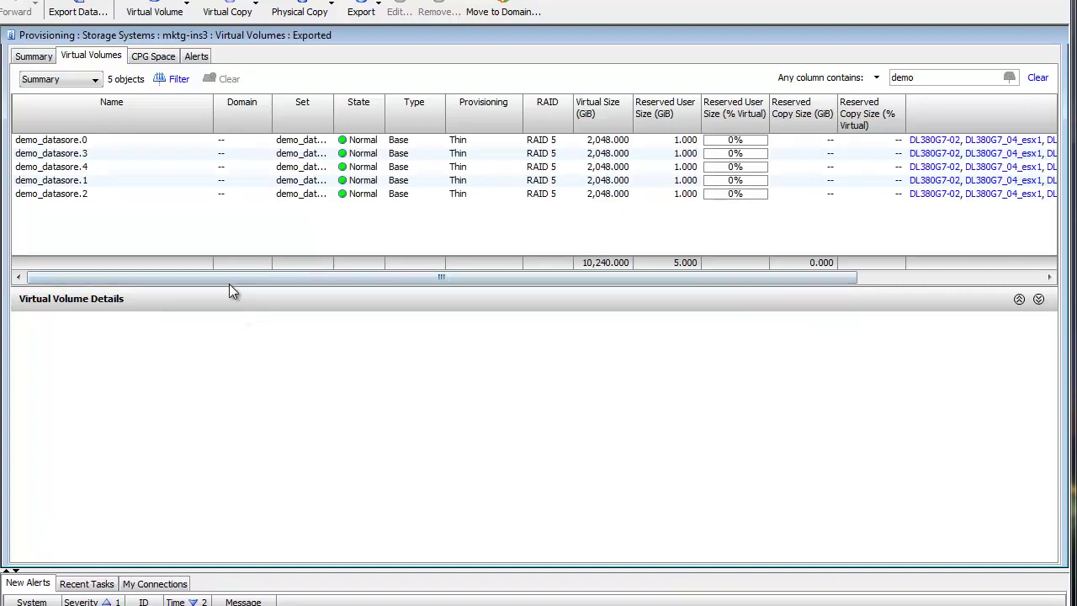
# - Widen the Set column of the exported volumes list and examine which hosts and host set each volume is exported to
pyautogui.hotkey('ctrl', 'a')
pyautogui.moveTo(232, 276); pyautogui.dragTo(372, 281)
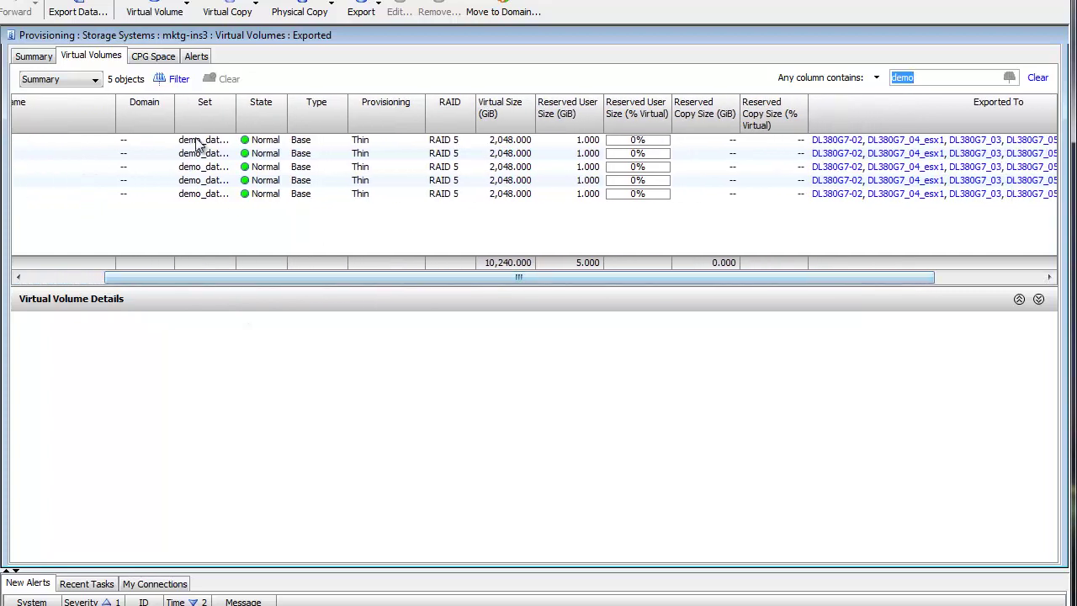
pyautogui.moveTo(235, 116); pyautogui.dragTo(267, 115)
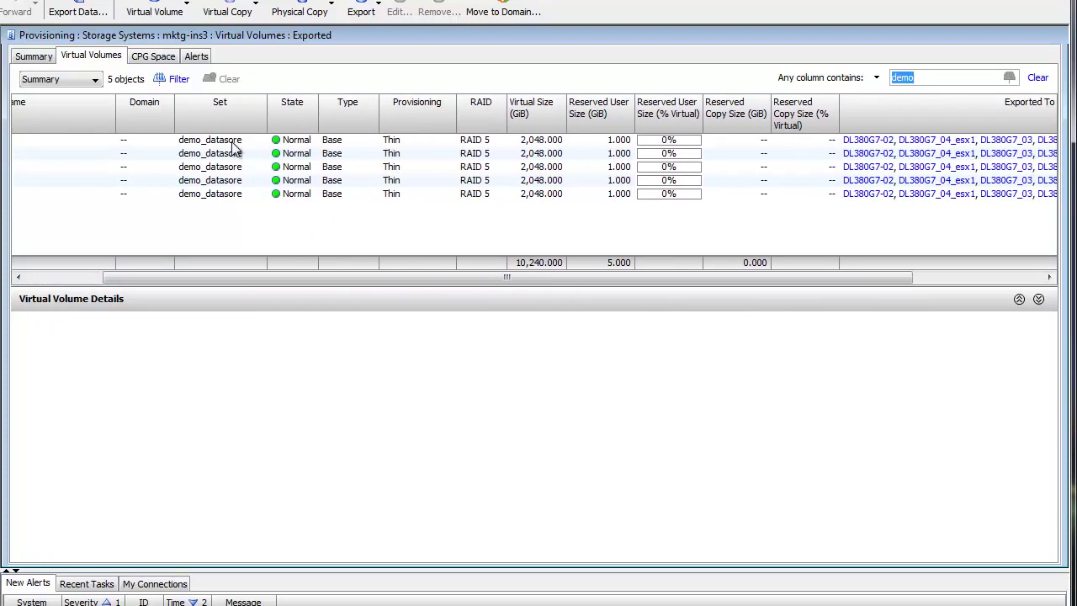
pyautogui.moveTo(272, 279); pyautogui.dragTo(589, 252)
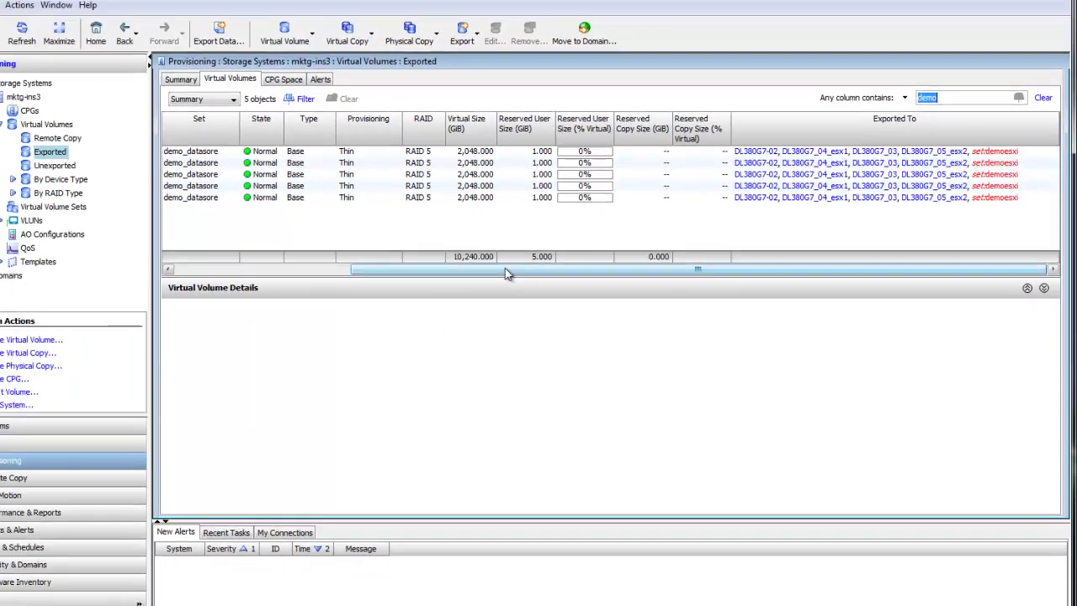
pyautogui.moveTo(368, 273); pyautogui.dragTo(155, 273)
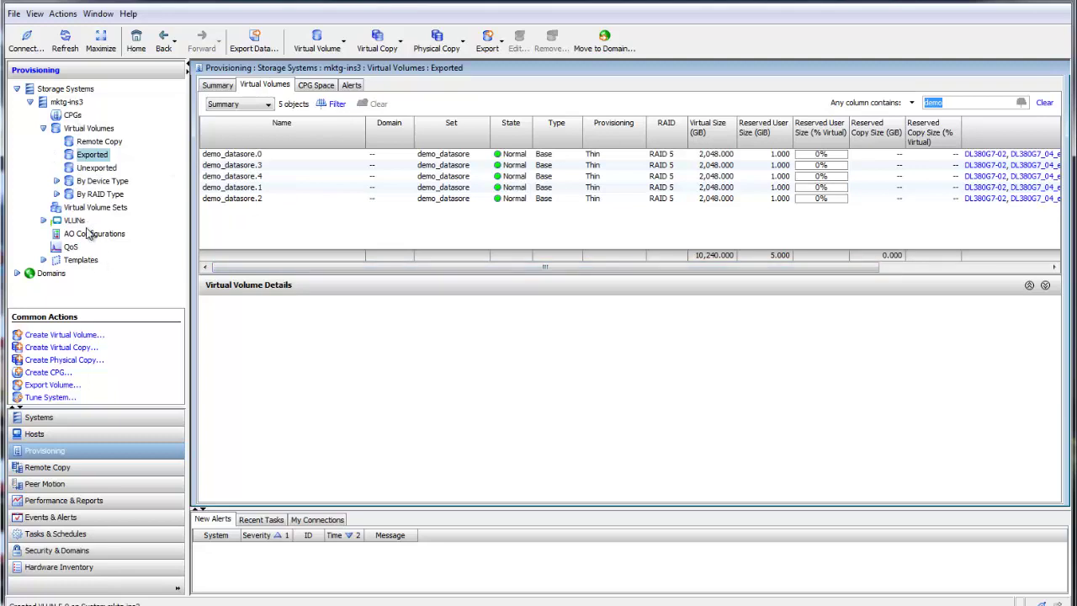
# - Add the hosts r410-01 and r410-02 to the demoesxi host set
pyautogui.click(67, 437)
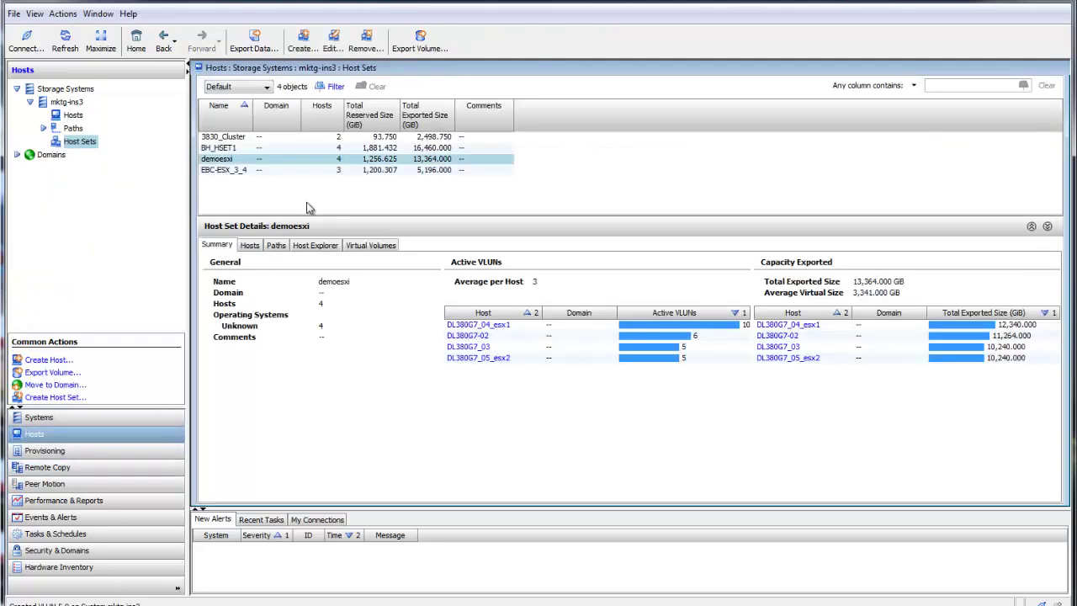
pyautogui.rightClick(248, 160)
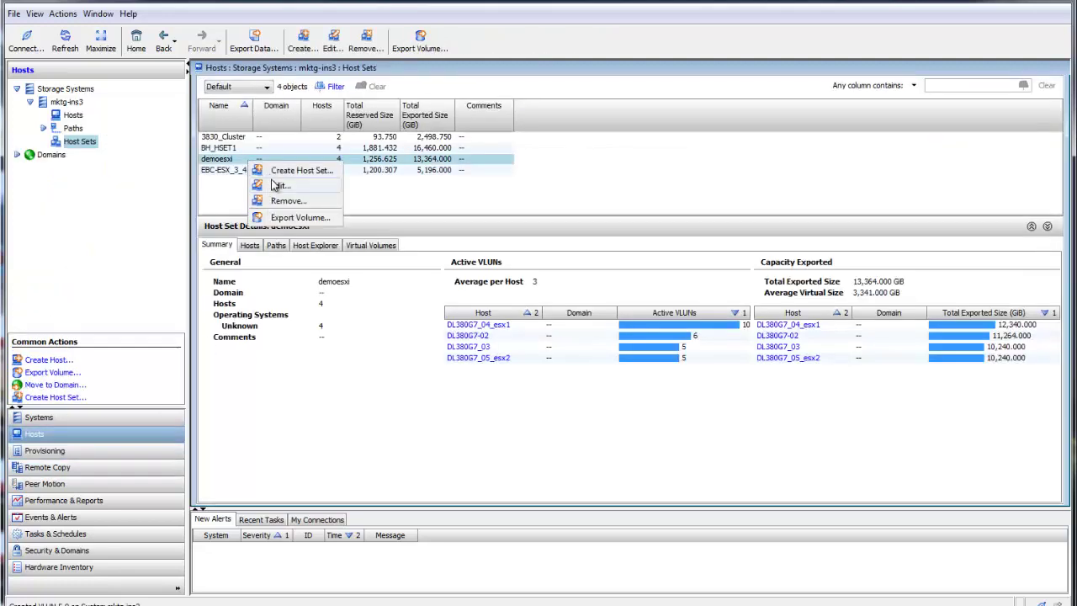
pyautogui.click(272, 184)
pyautogui.click(637, 514)
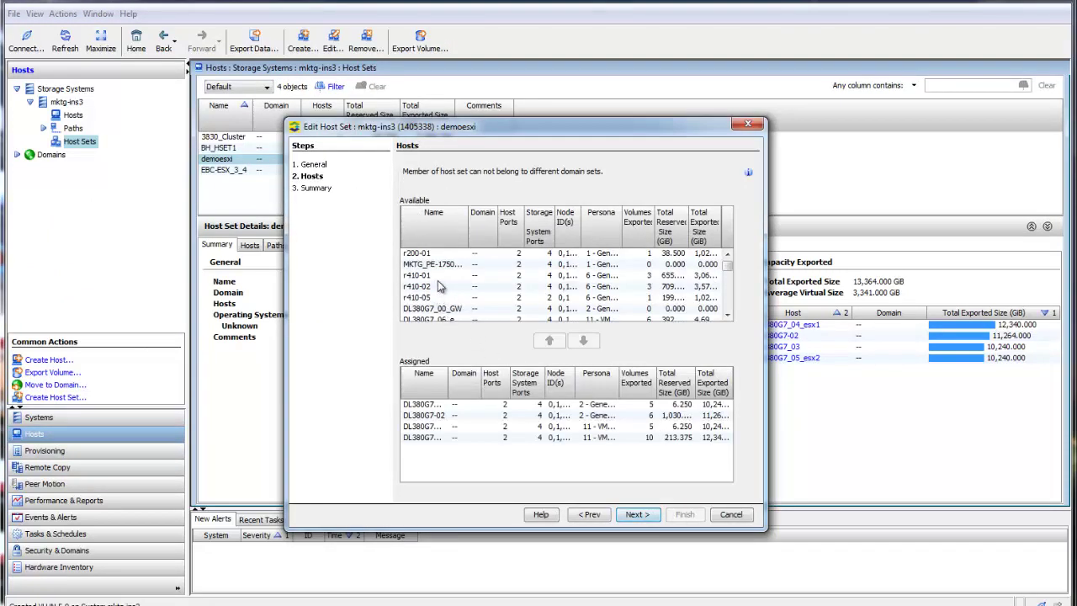
pyautogui.click(439, 276)
pyautogui.keyDown('ctrl'); pyautogui.click(437, 288); pyautogui.keyUp('ctrl')
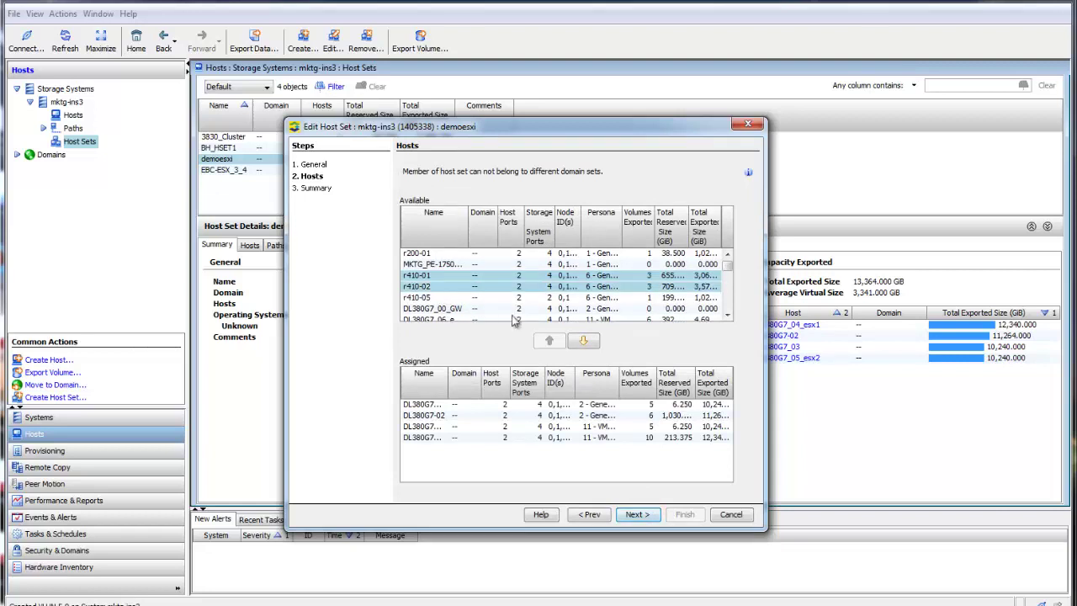
pyautogui.click(583, 341)
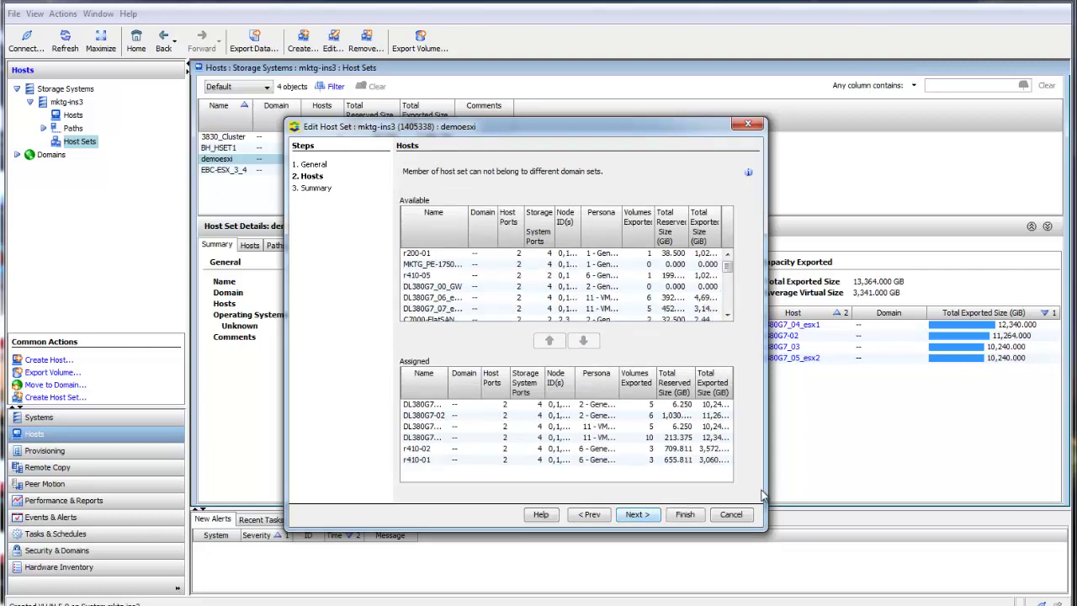
pyautogui.click(685, 514)
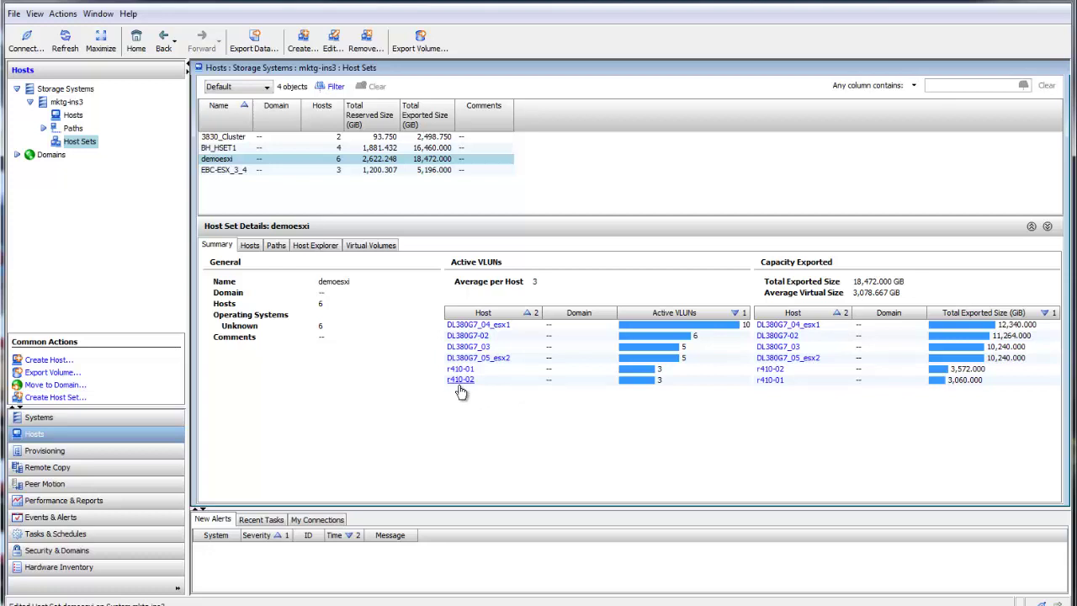
# - Refresh the exported virtual volumes list and examine which hosts each demo_datasore volume is exported to
pyautogui.click(52, 450)
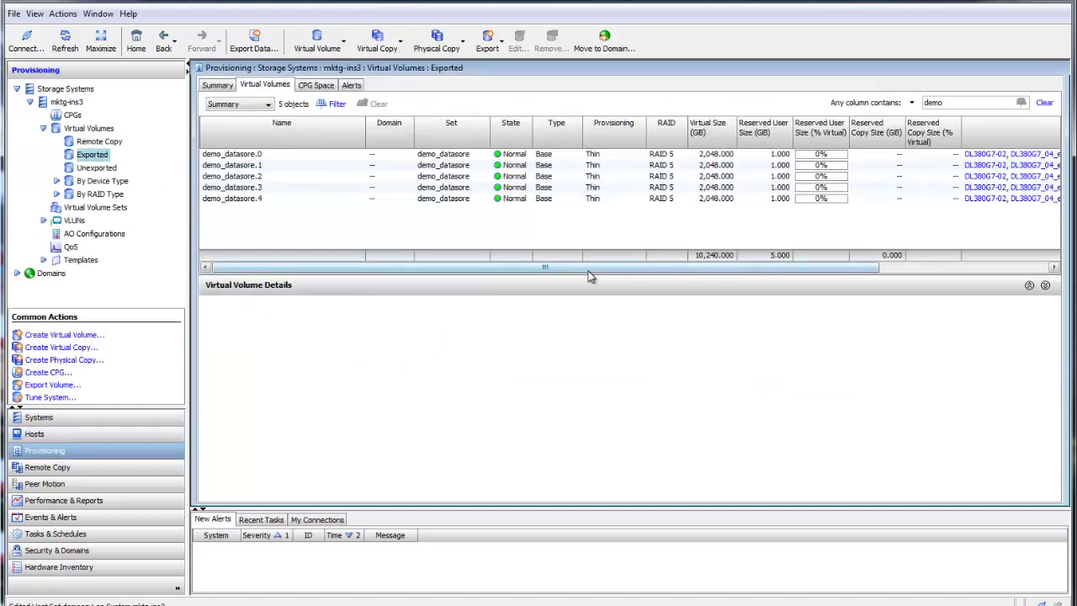
pyautogui.moveTo(606, 268); pyautogui.dragTo(829, 272)
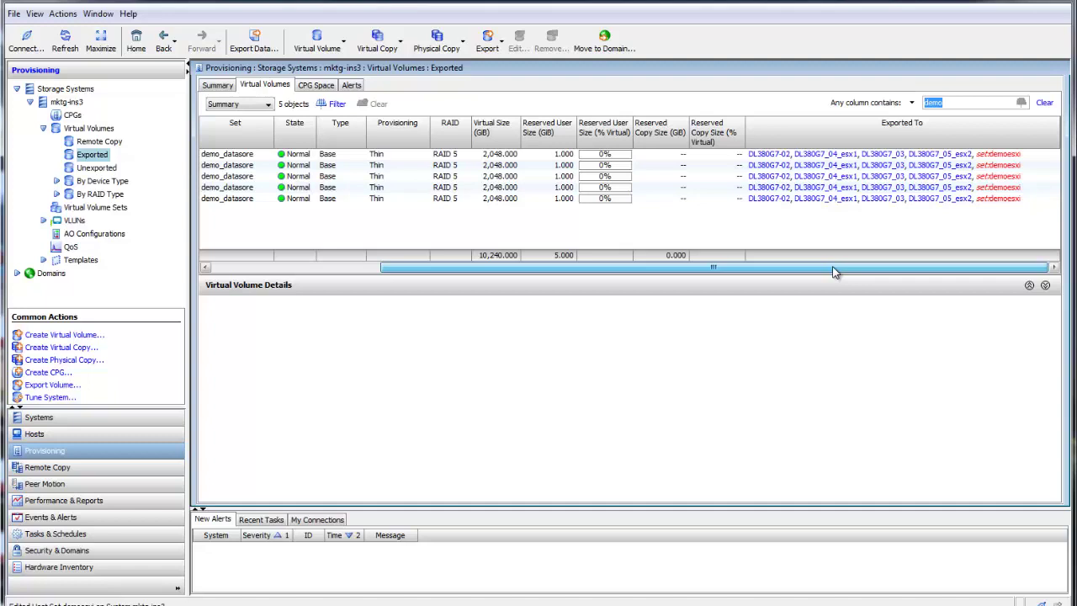
pyautogui.click(65, 41)
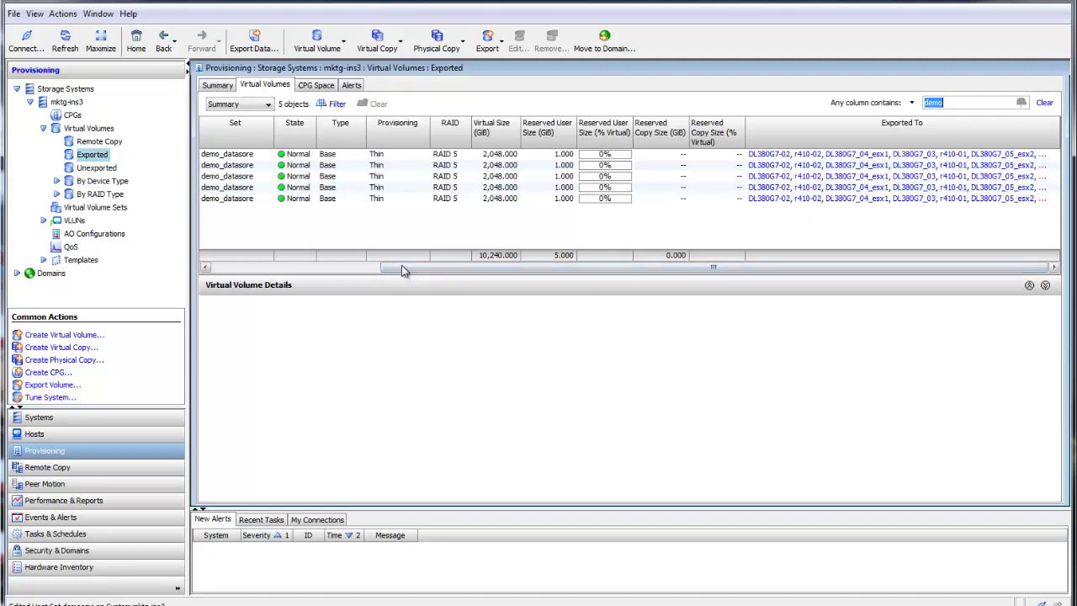
pyautogui.moveTo(402, 266); pyautogui.dragTo(225, 266)
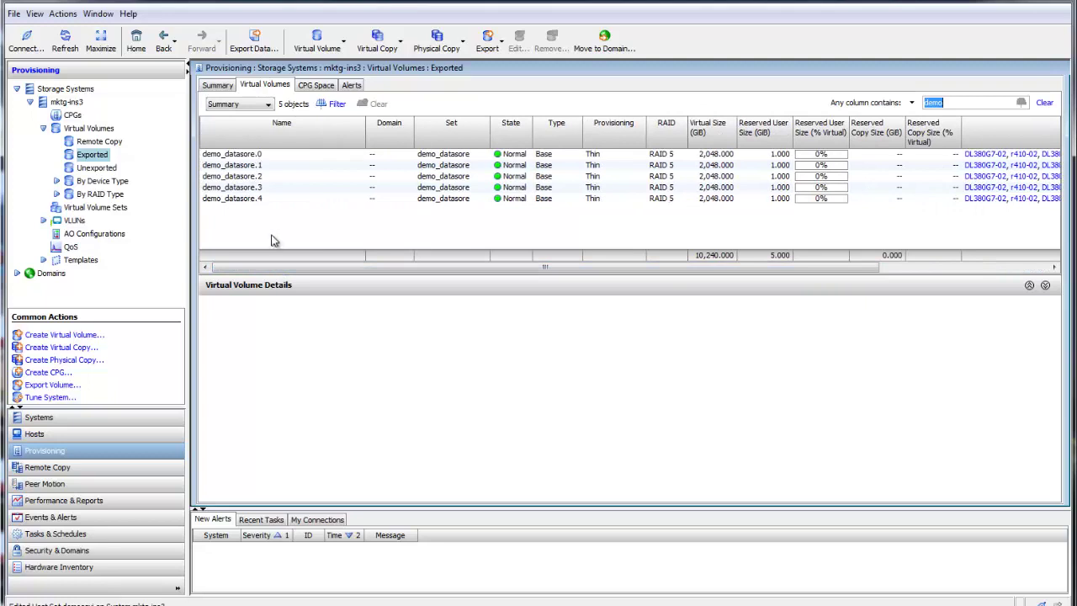
pyautogui.moveTo(419, 266); pyautogui.dragTo(586, 260)
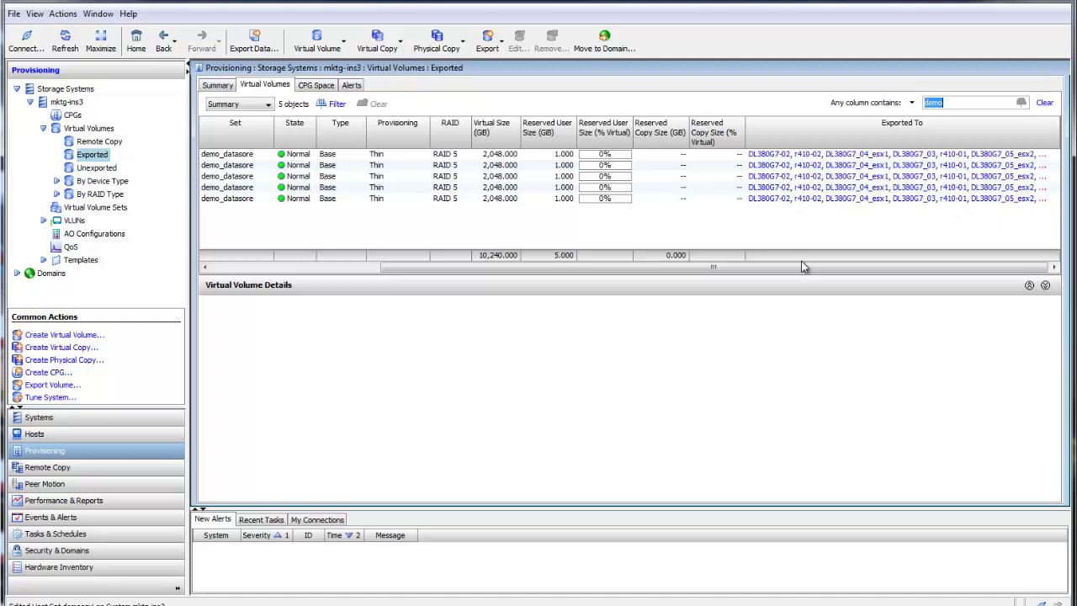
pyautogui.moveTo(799, 271); pyautogui.dragTo(501, 259)
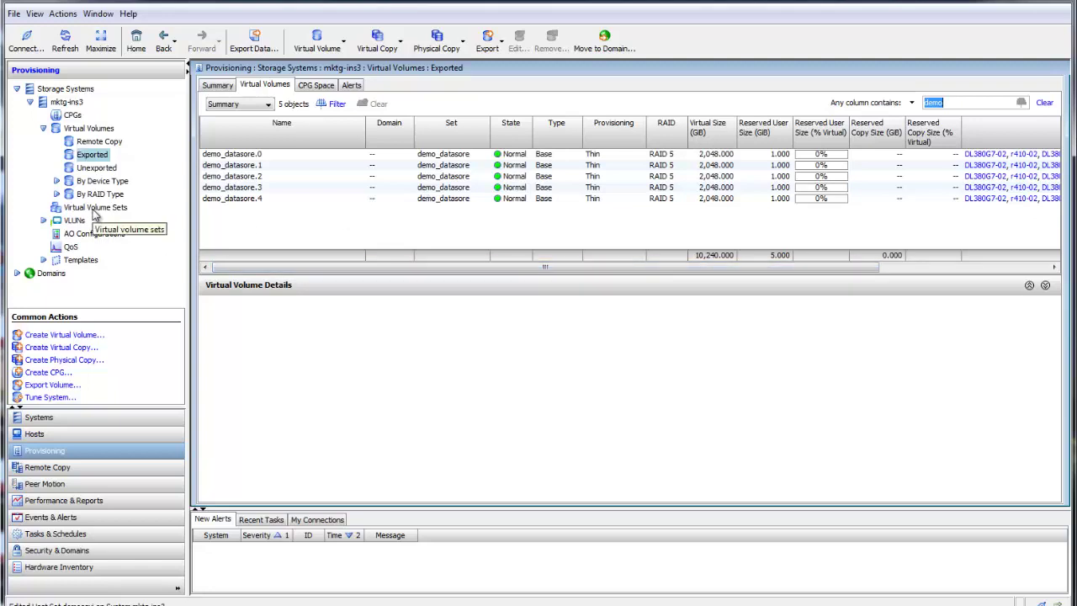
# - Configure a new thinly provisioned virtual volume named demo2set with a size of 500 GiB and democpg1 as the user CPG
pyautogui.click(88, 128)
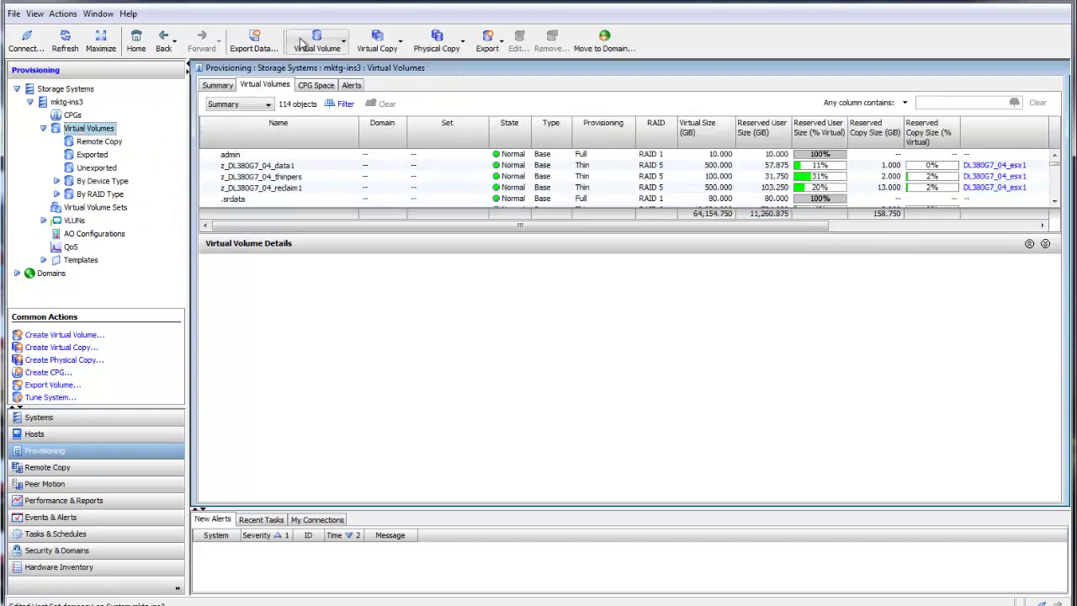
pyautogui.click(301, 42)
pyautogui.click(358, 59)
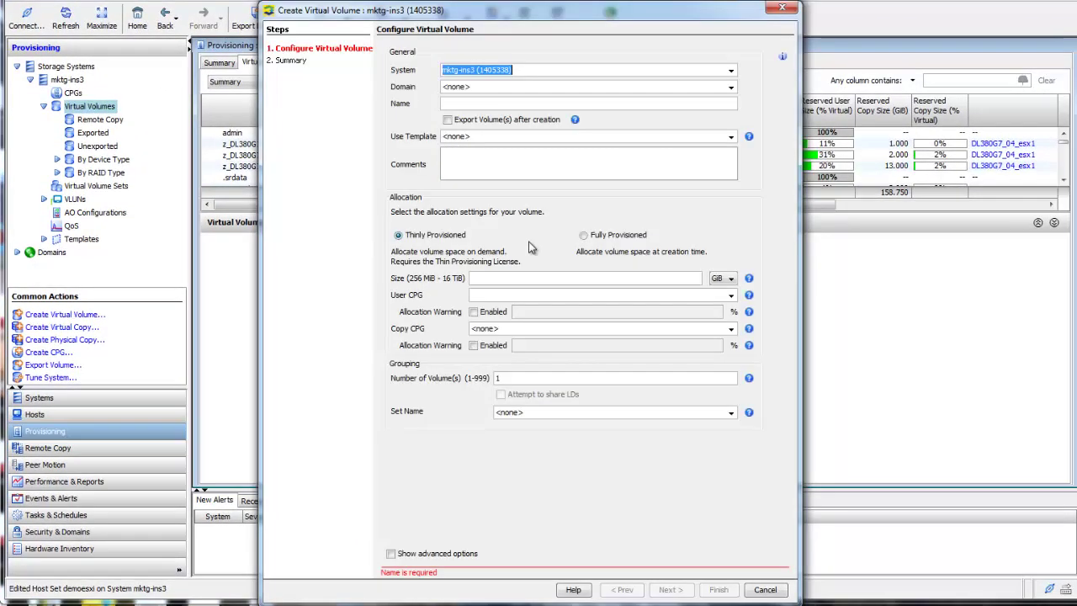
pyautogui.click(483, 104)
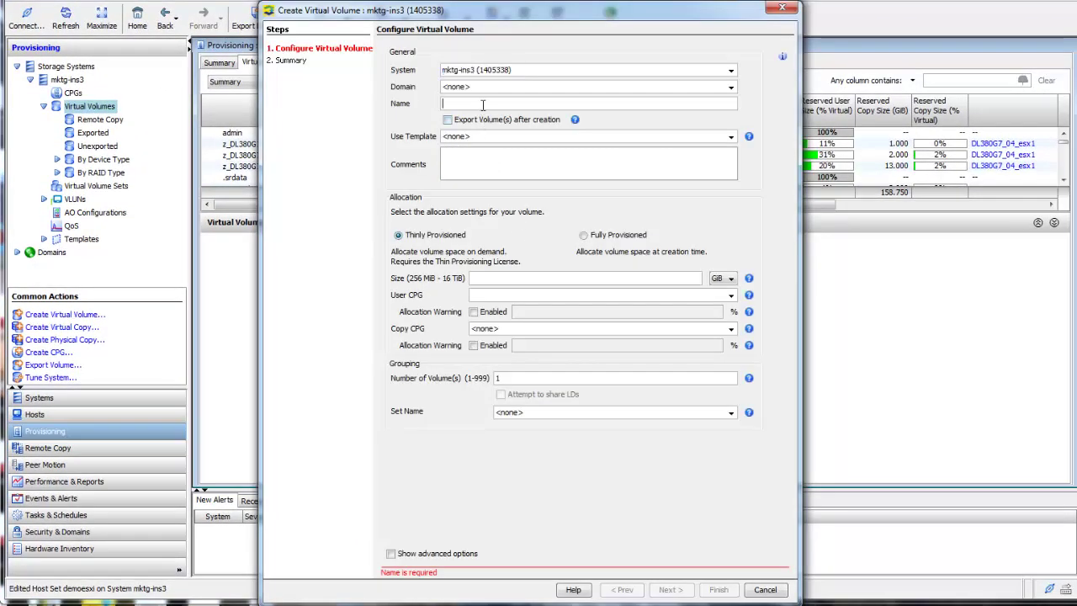
pyautogui.write('demo')
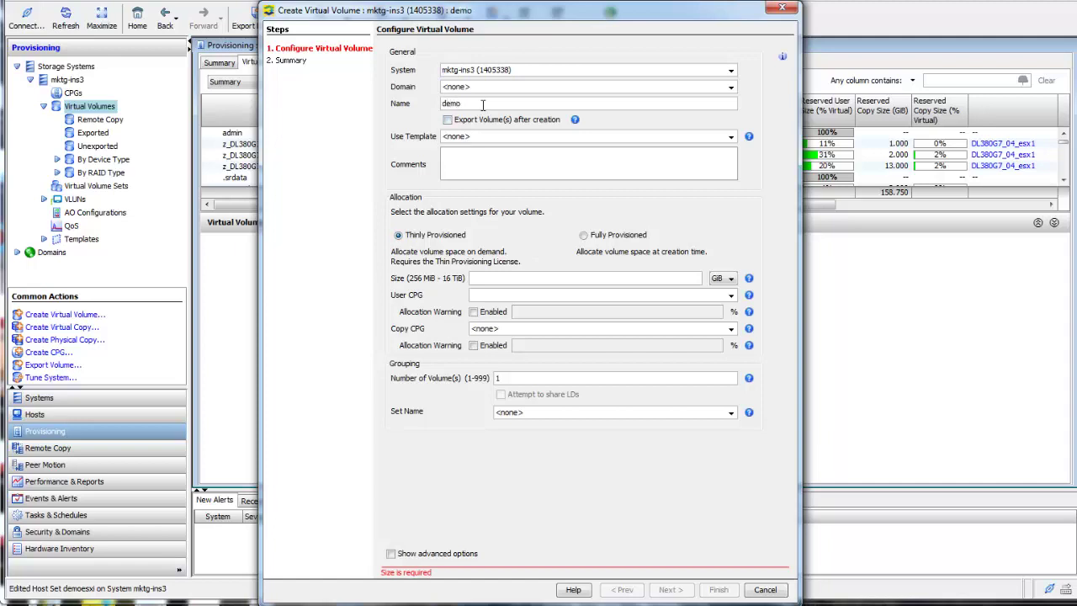
pyautogui.write('2set')
pyautogui.click(541, 279)
pyautogui.write('500')
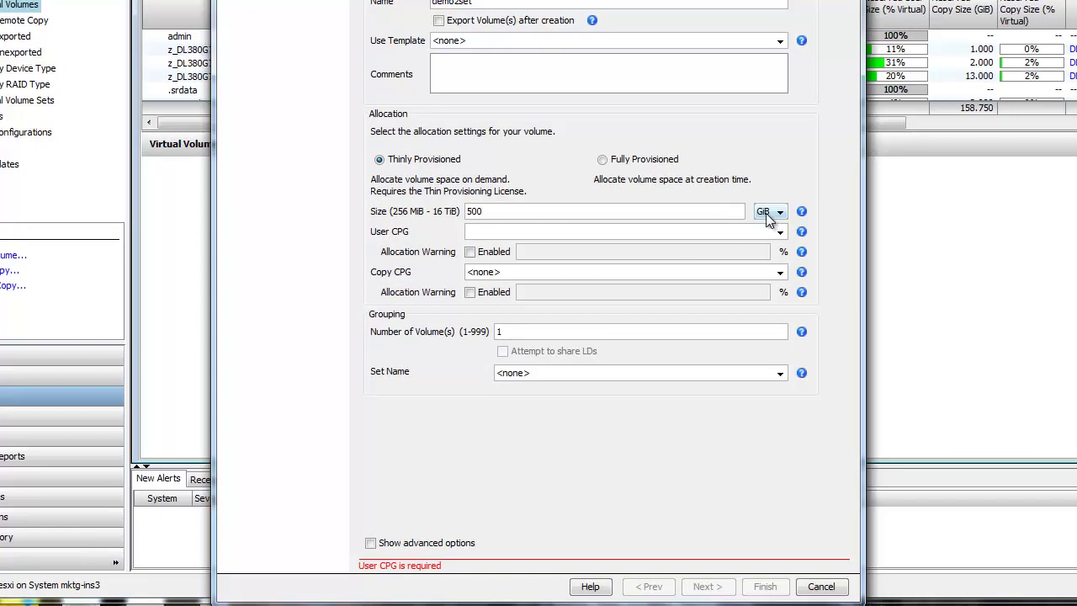
pyautogui.click(561, 233)
pyautogui.write('dem')
pyautogui.press('Return')
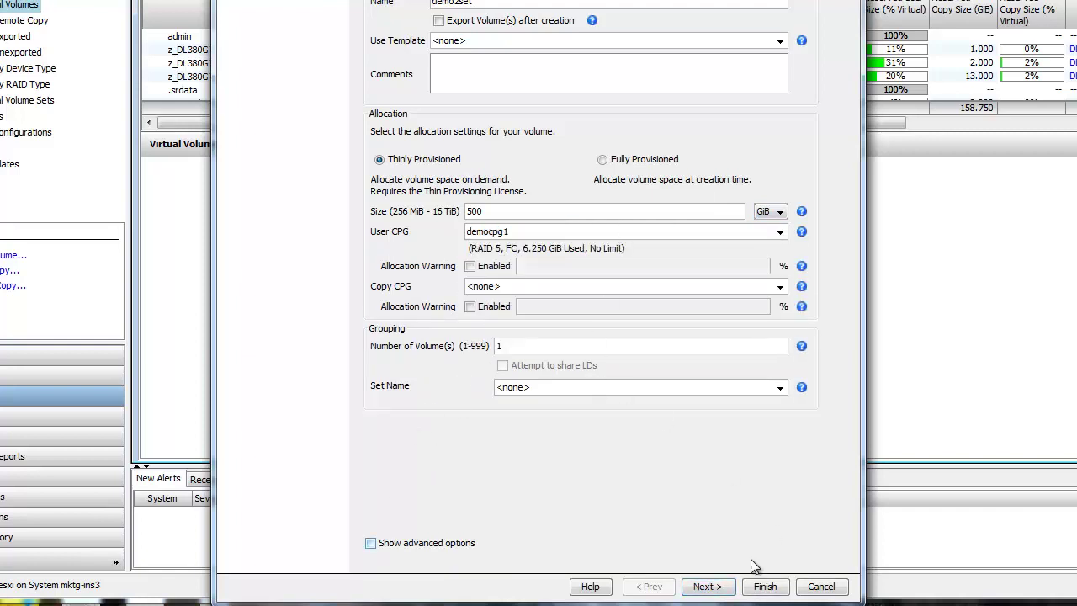
# - Assign the new volume to the demo_datasore set, review the summary and create the volume
pyautogui.click(726, 589)
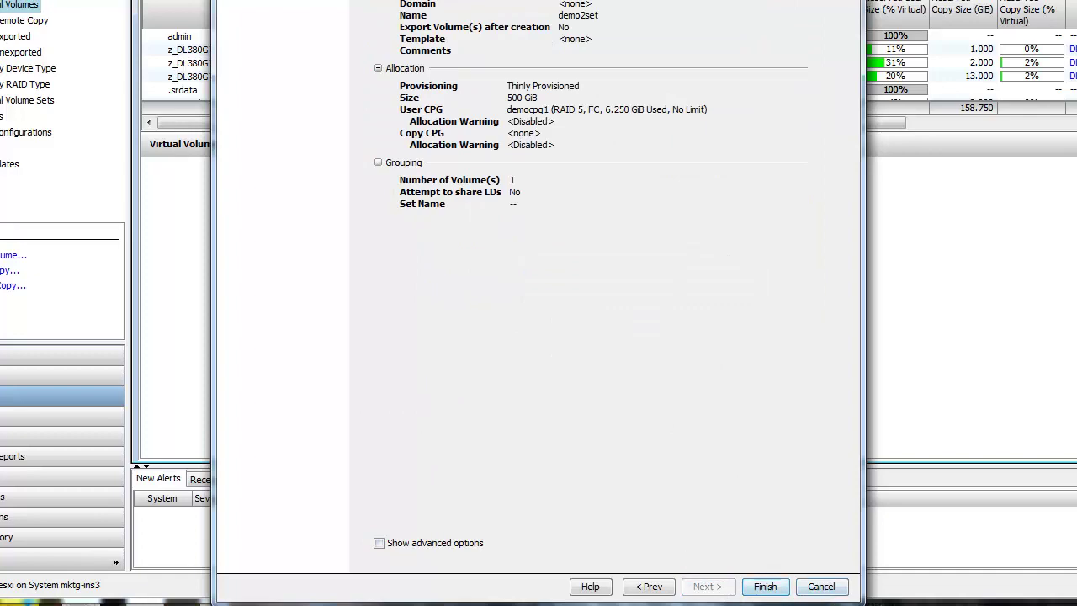
pyautogui.click(654, 591)
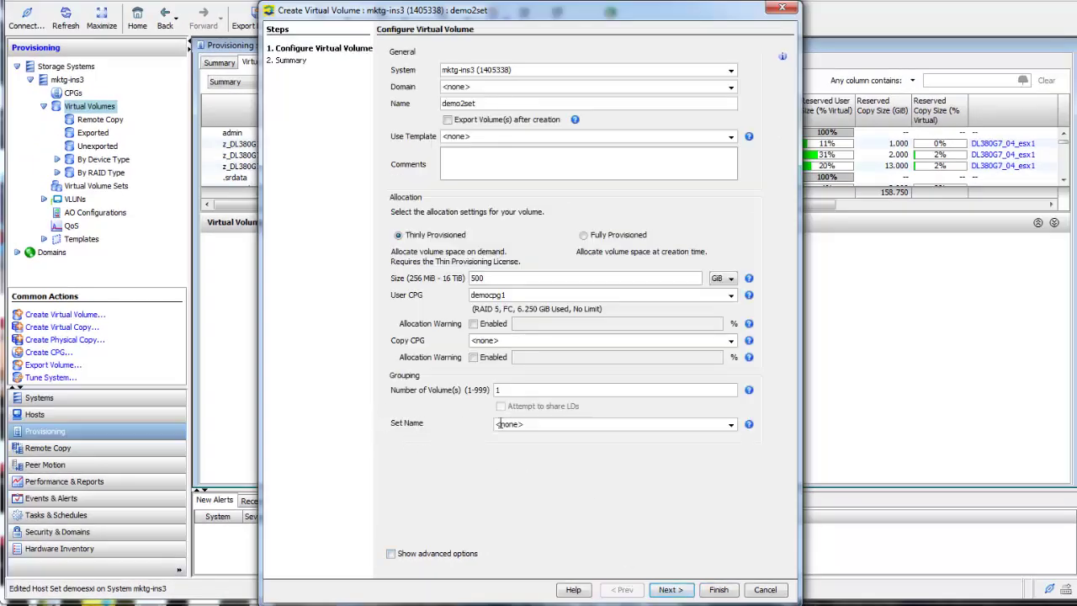
pyautogui.click(736, 428)
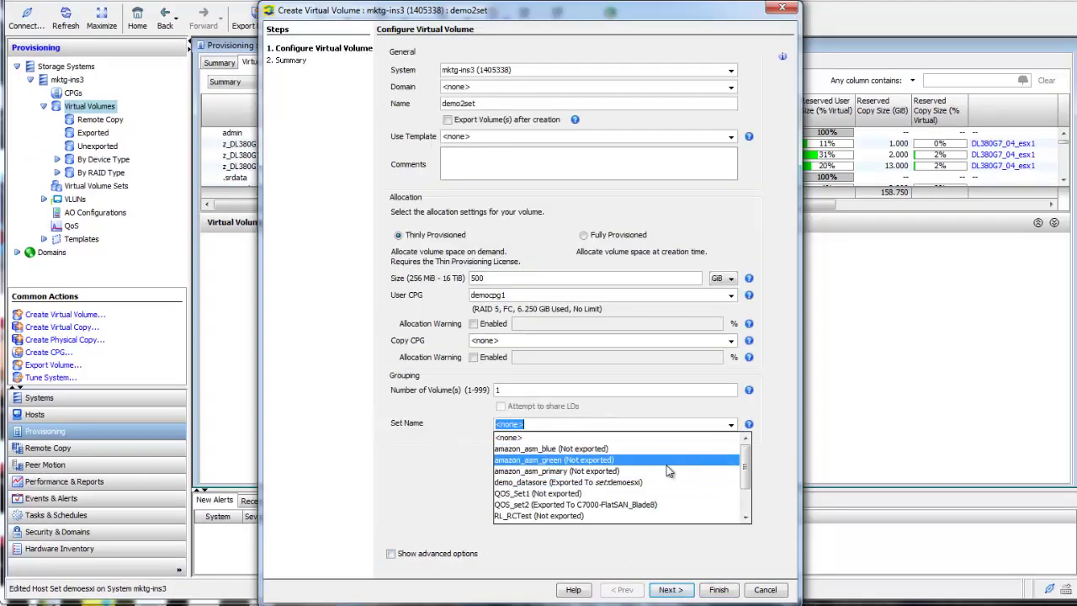
pyautogui.click(611, 483)
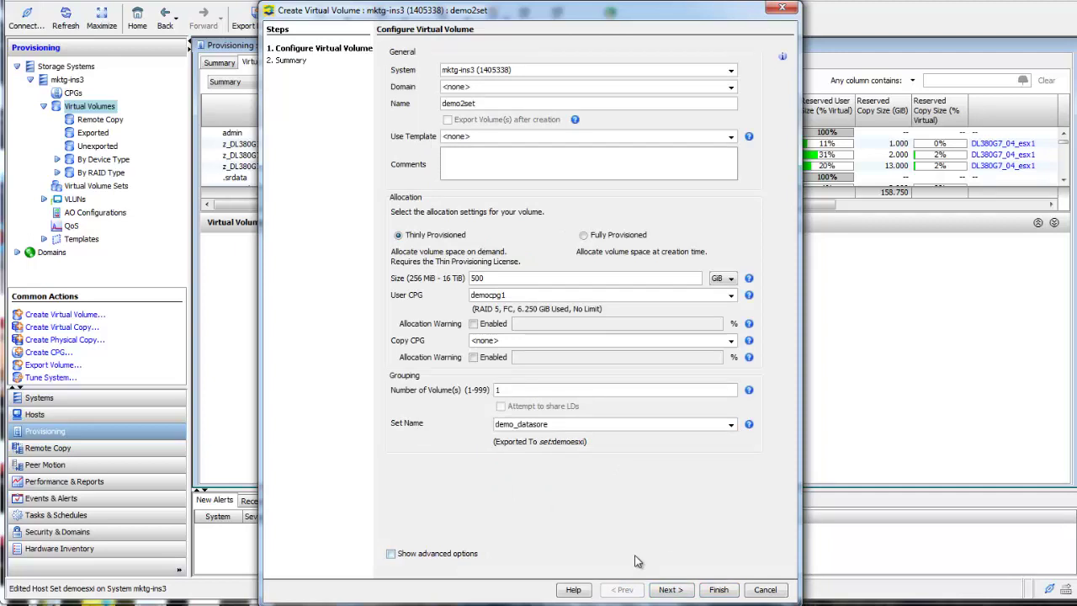
pyautogui.click(670, 590)
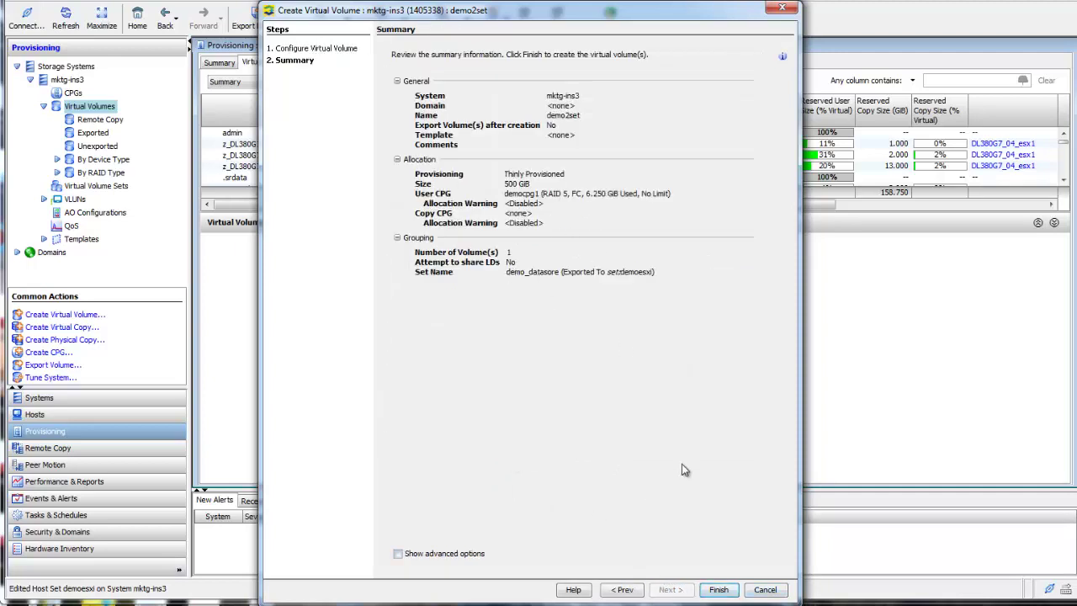
pyautogui.click(718, 589)
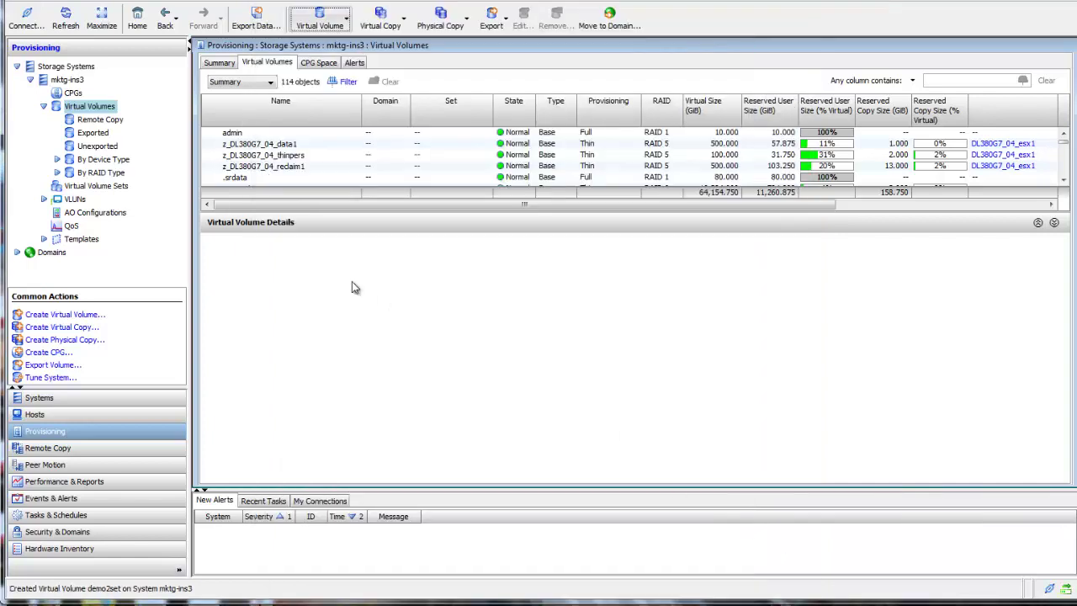
# - Open the demo_datasore virtual volume set's details and check its member volumes
pyautogui.click(118, 186)
pyautogui.click(254, 123)
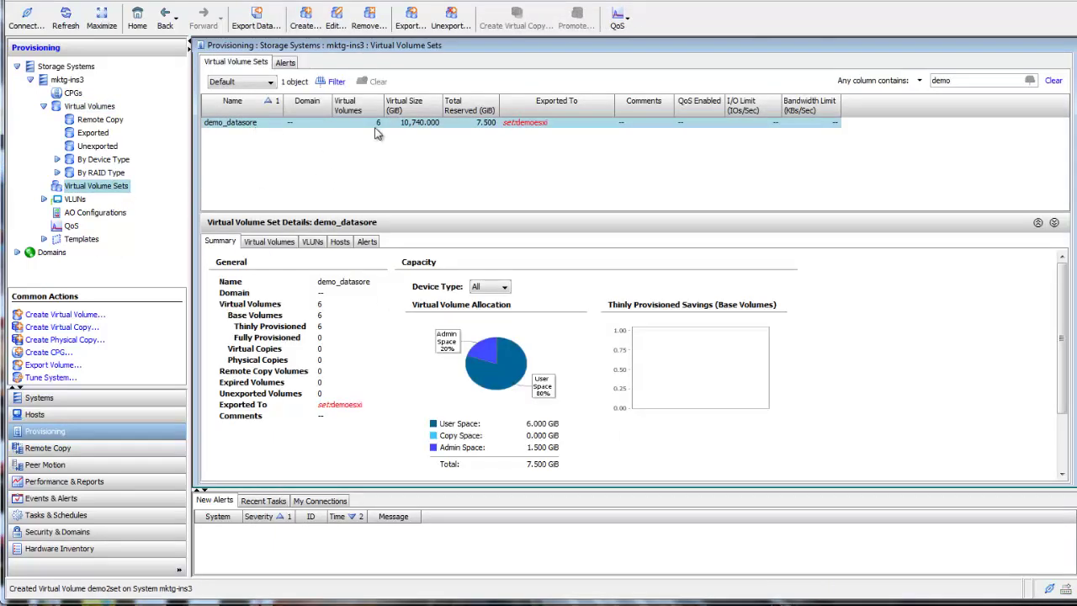
pyautogui.click(289, 246)
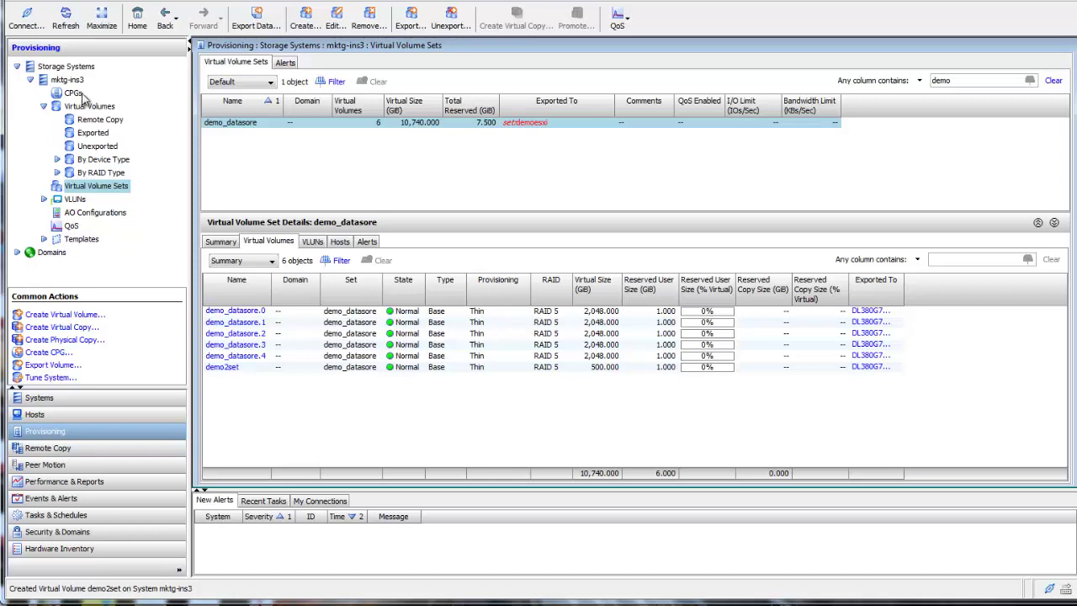
# - Inspect the virtual volumes of the demoesxi host set and the hosts they are exported to
pyautogui.click(34, 414)
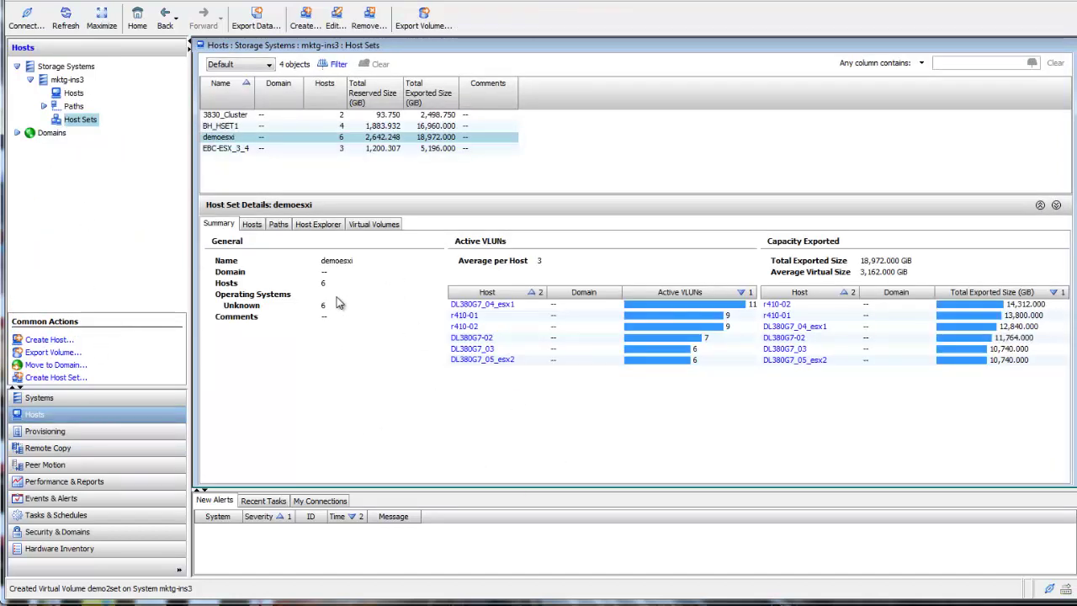
pyautogui.click(369, 224)
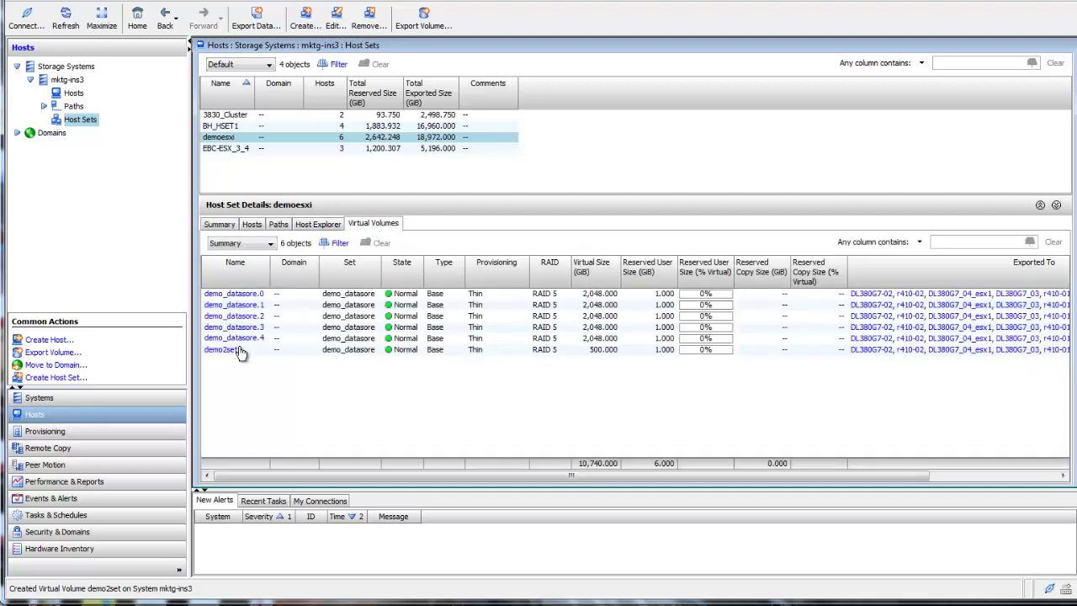
pyautogui.moveTo(579, 476); pyautogui.dragTo(801, 487)
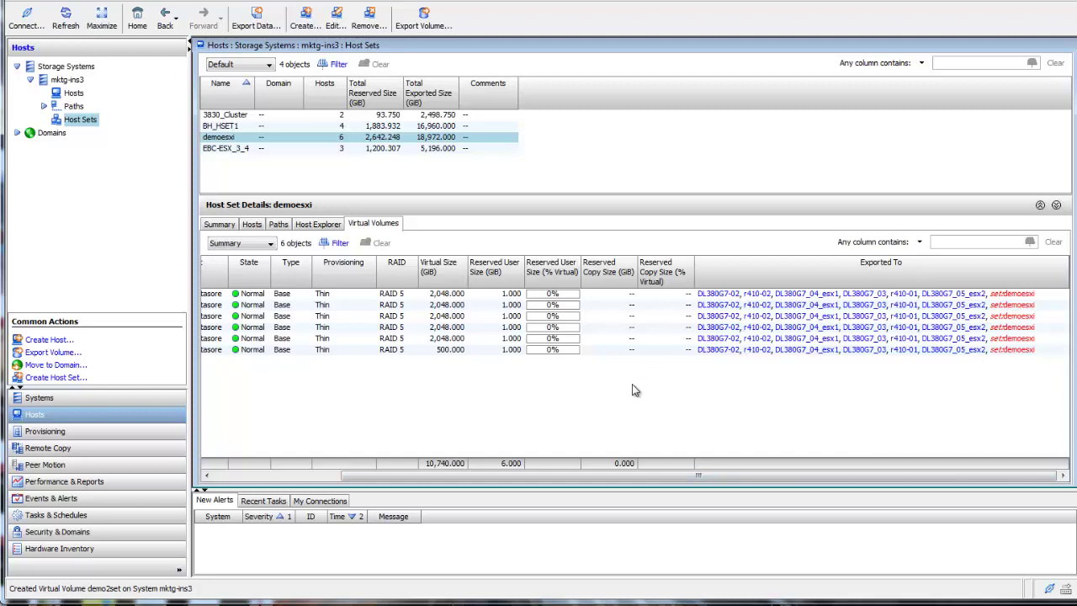
pyautogui.moveTo(607, 476); pyautogui.dragTo(472, 477)
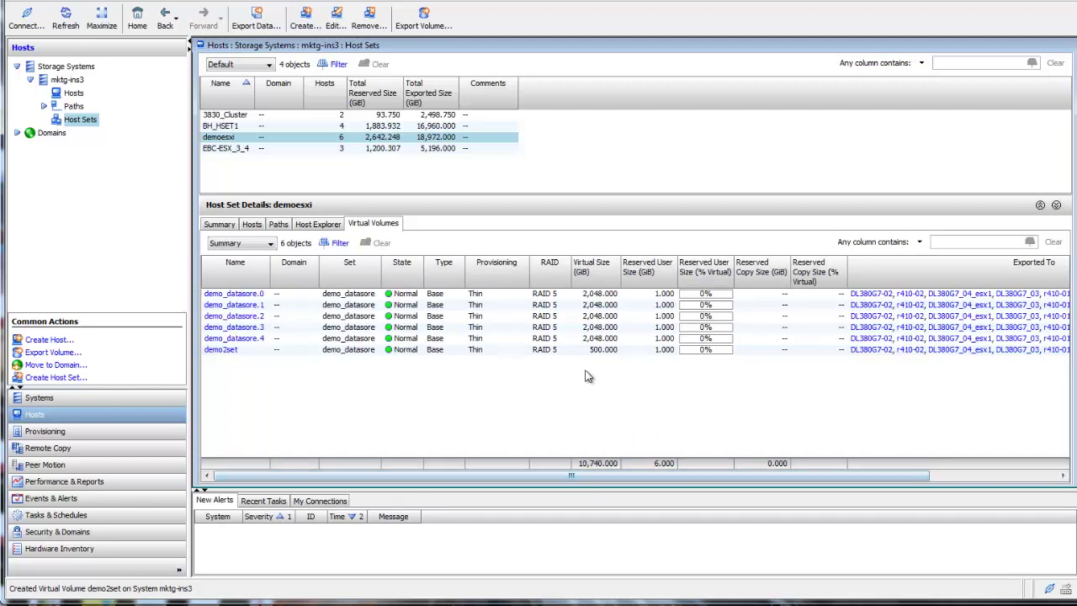